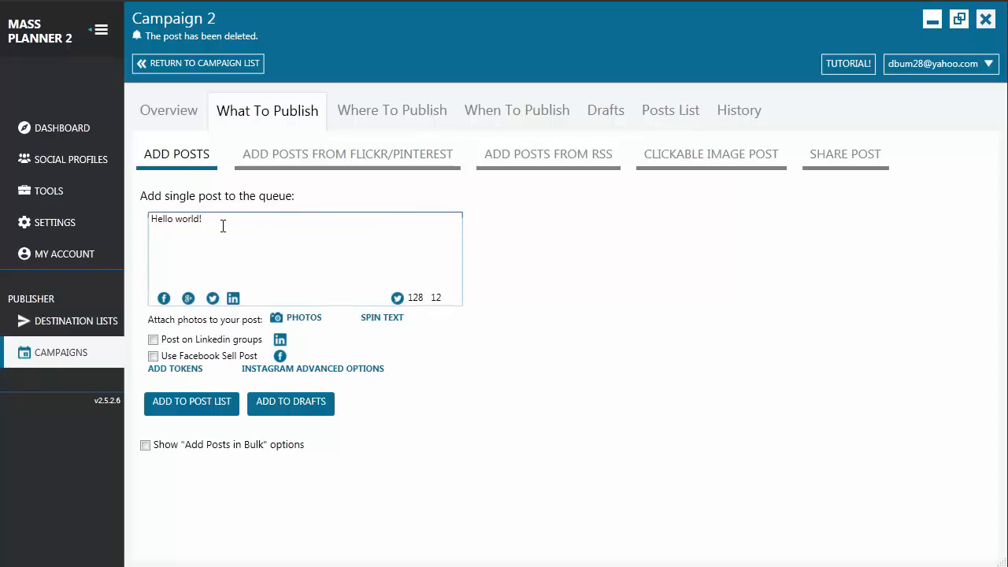
Attach the photos "By the bay" and "Goodbye Mr. Sun" to the "Hello world!" post and add it to the post list.
{"action": "left_click", "coordinate": [297, 319]}
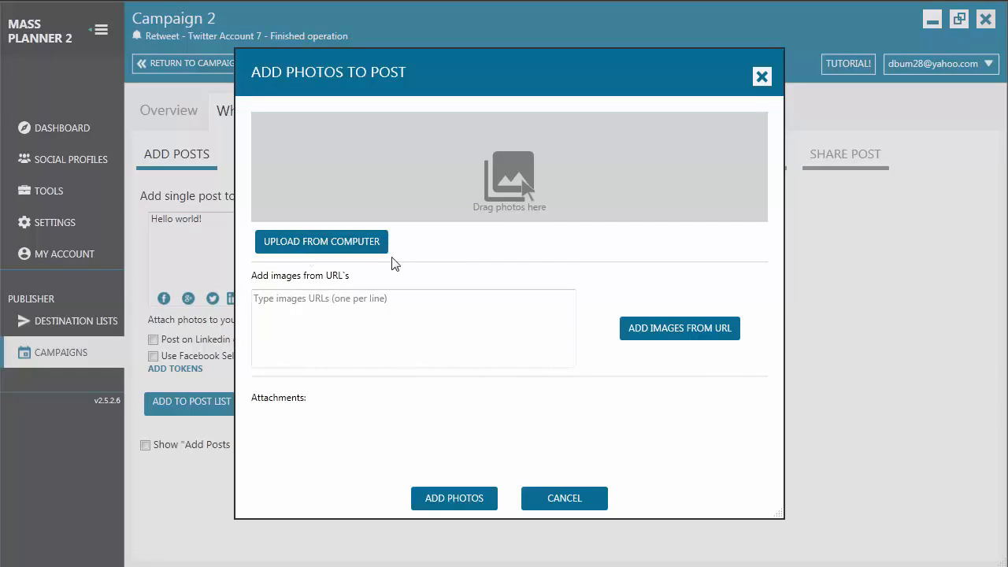
{"action": "left_click", "coordinate": [352, 247]}
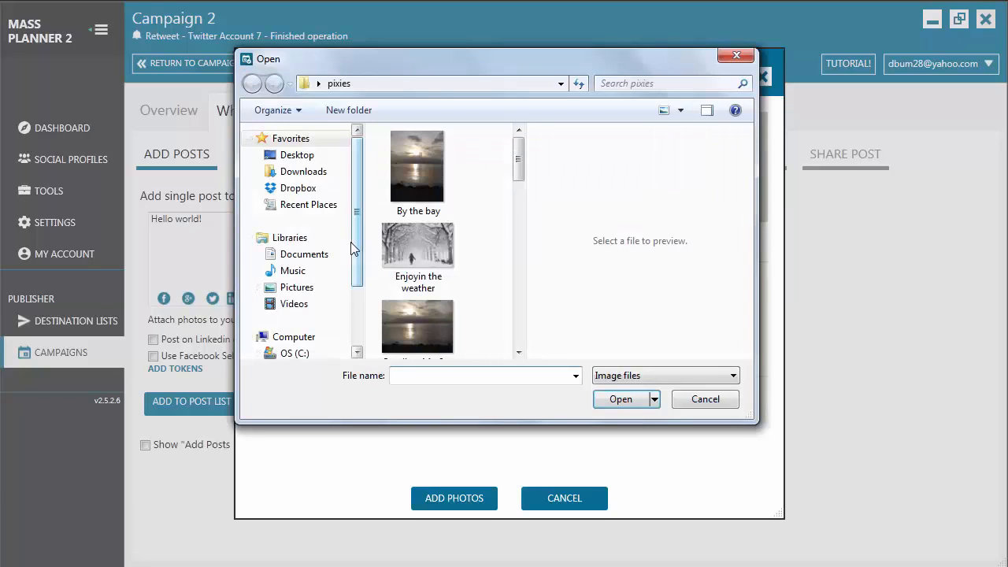
{"action": "left_click", "coordinate": [392, 164]}
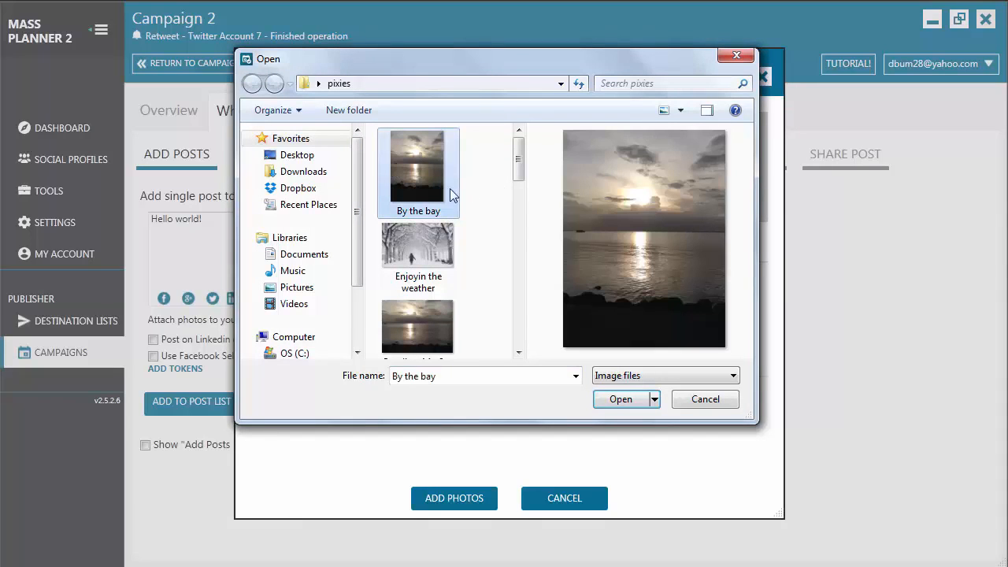
{"action": "left_click", "coordinate": [430, 324], "text": "ctrl"}
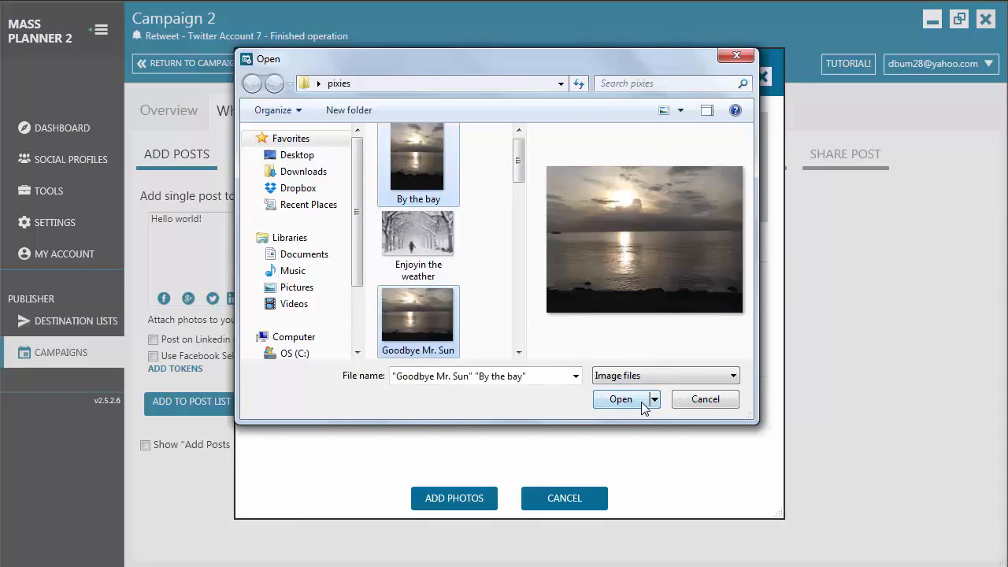
{"action": "left_click", "coordinate": [617, 400]}
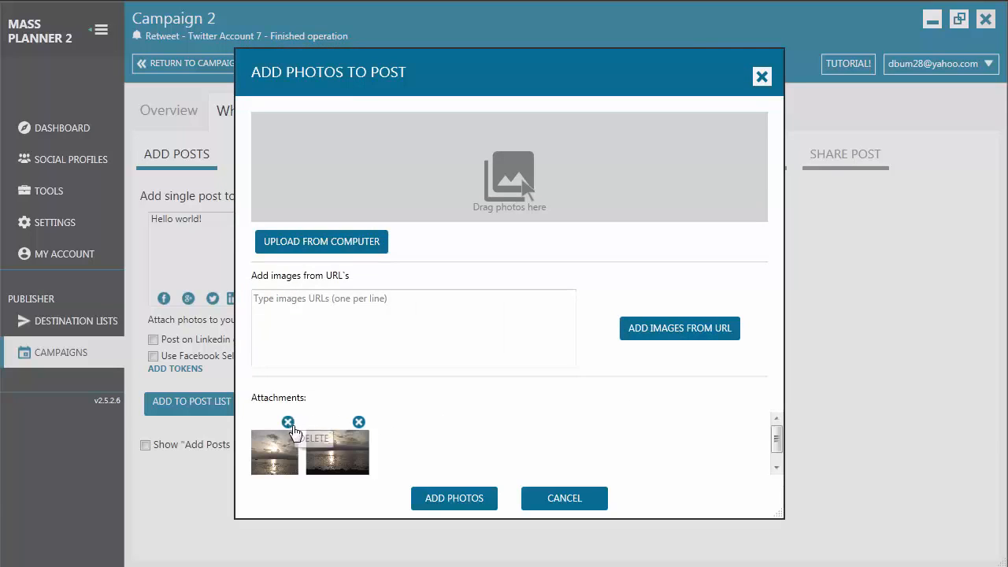
{"action": "left_click", "coordinate": [464, 499]}
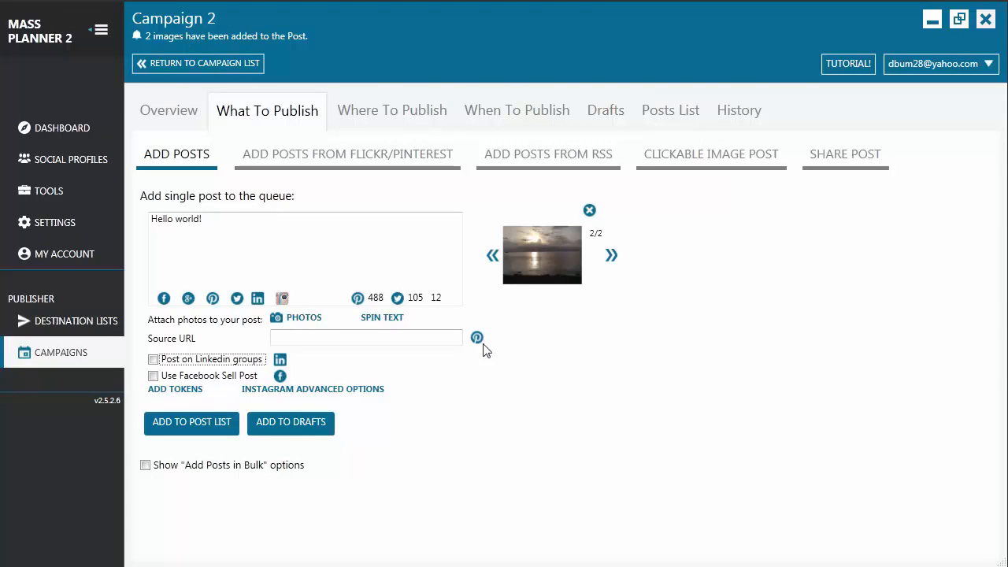
{"action": "left_click", "coordinate": [193, 433]}
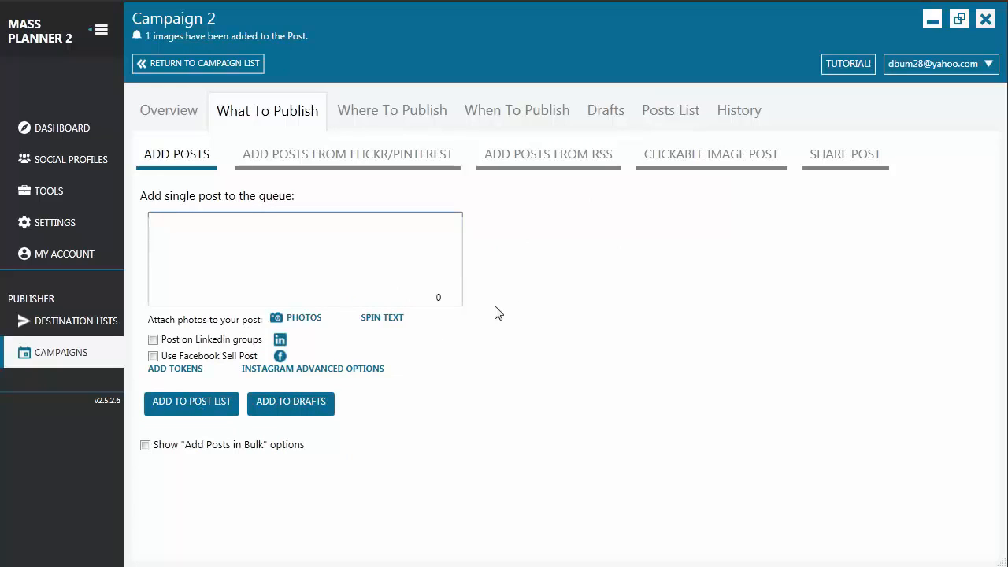
{"action": "left_click", "coordinate": [664, 118]}
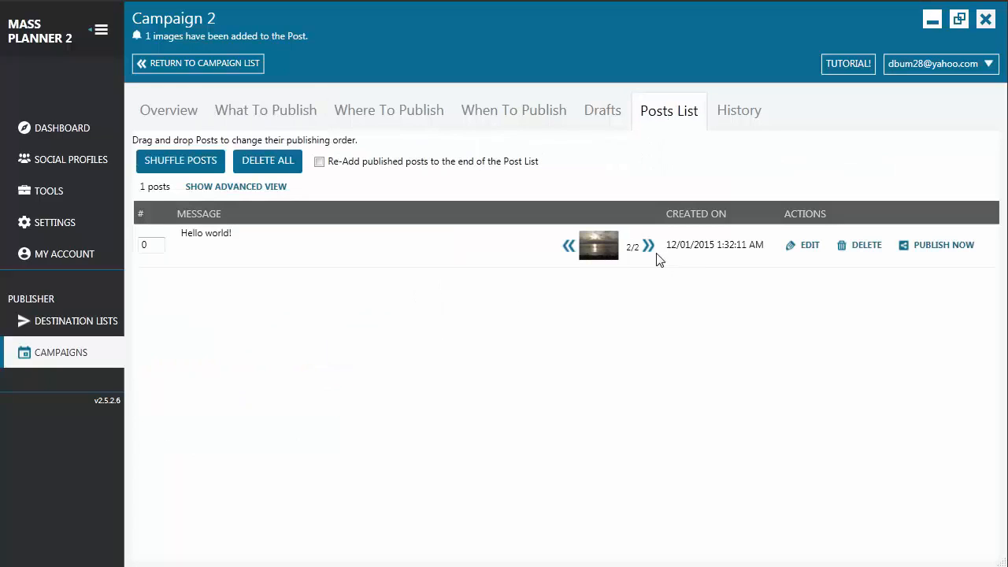
Write a new single post with the message "Hello world!".
{"action": "left_click", "coordinate": [271, 120]}
{"action": "left_click", "coordinate": [258, 242]}
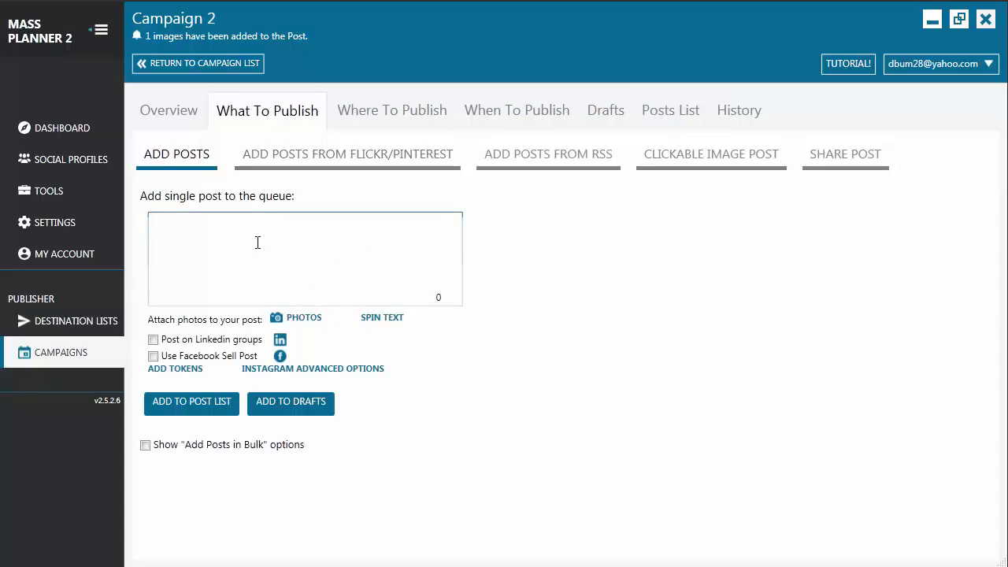
{"action": "type", "text": "Hello world!"}
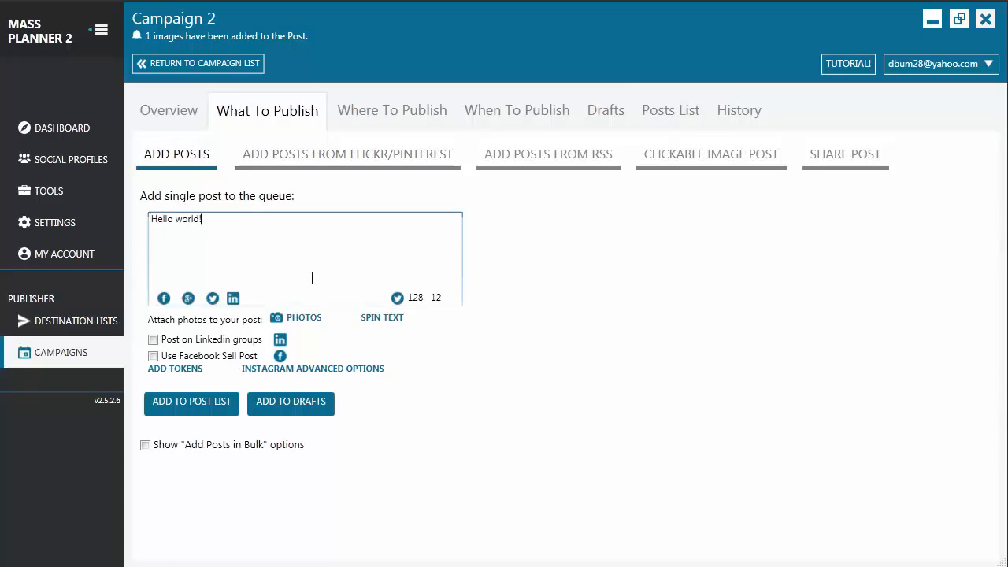
Enable posting on LinkedIn groups with the post title "Good Day" and add the post to the post list.
{"action": "left_click", "coordinate": [153, 341]}
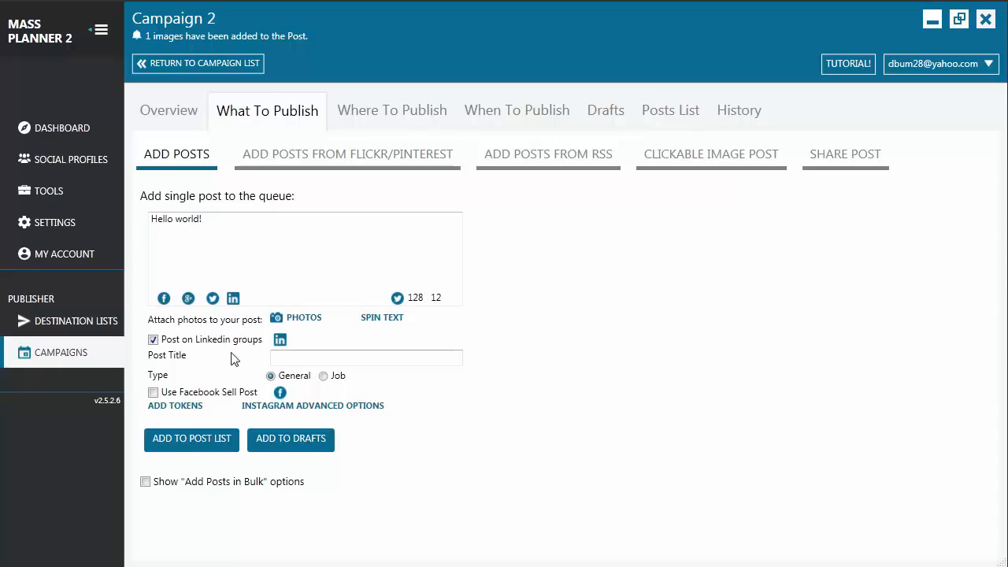
{"action": "left_click", "coordinate": [300, 361]}
{"action": "type", "text": "Good Day"}
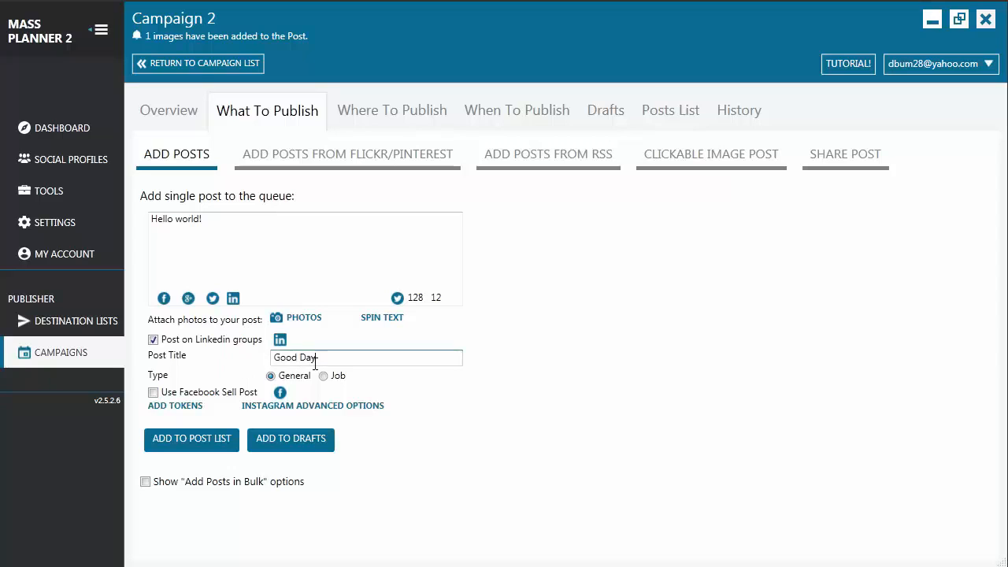
{"action": "left_click", "coordinate": [209, 446]}
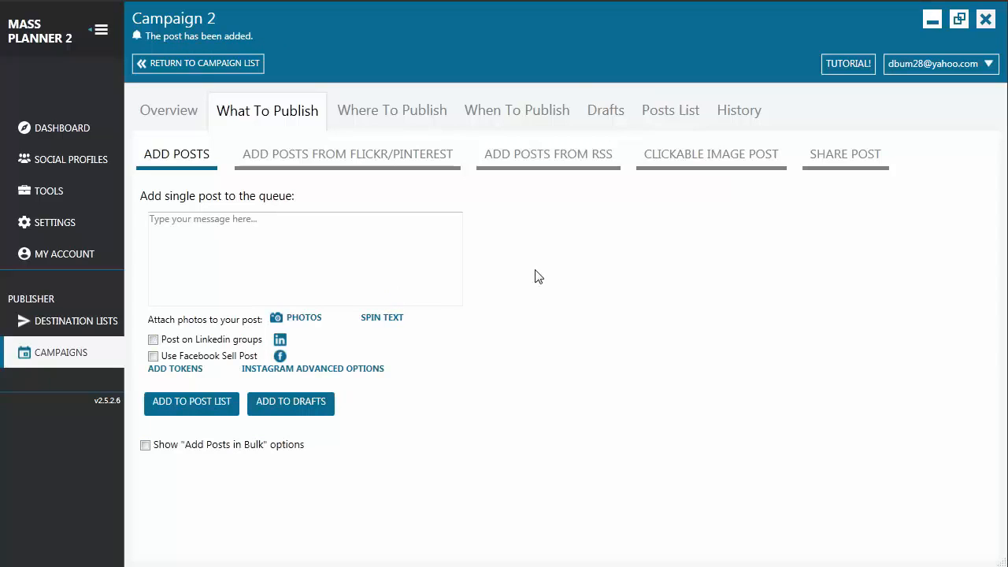
Edit the queued "Good Day" post to attach the photo "Enjoyin the weather" and save it.
{"action": "left_click", "coordinate": [668, 118]}
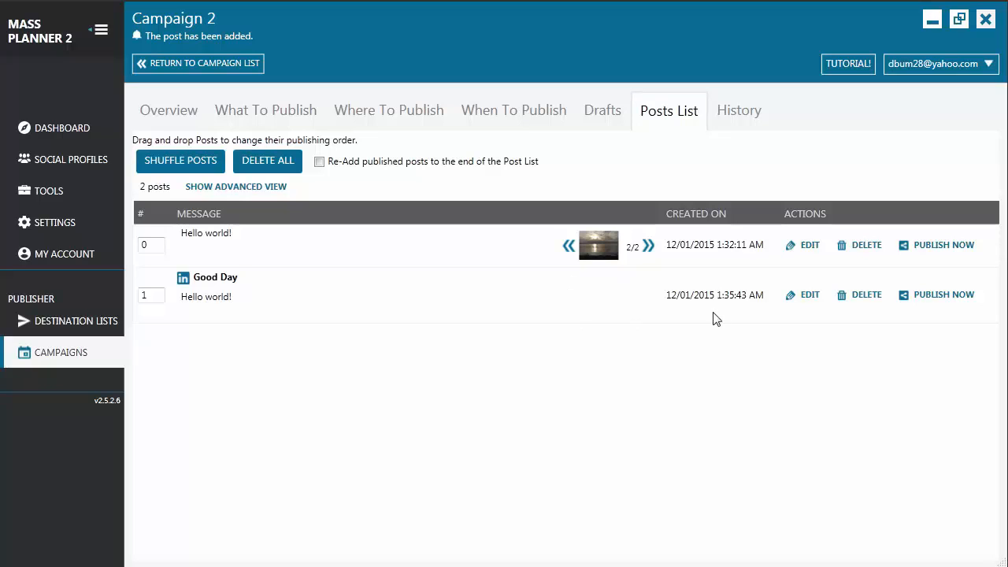
{"action": "left_click", "coordinate": [811, 298]}
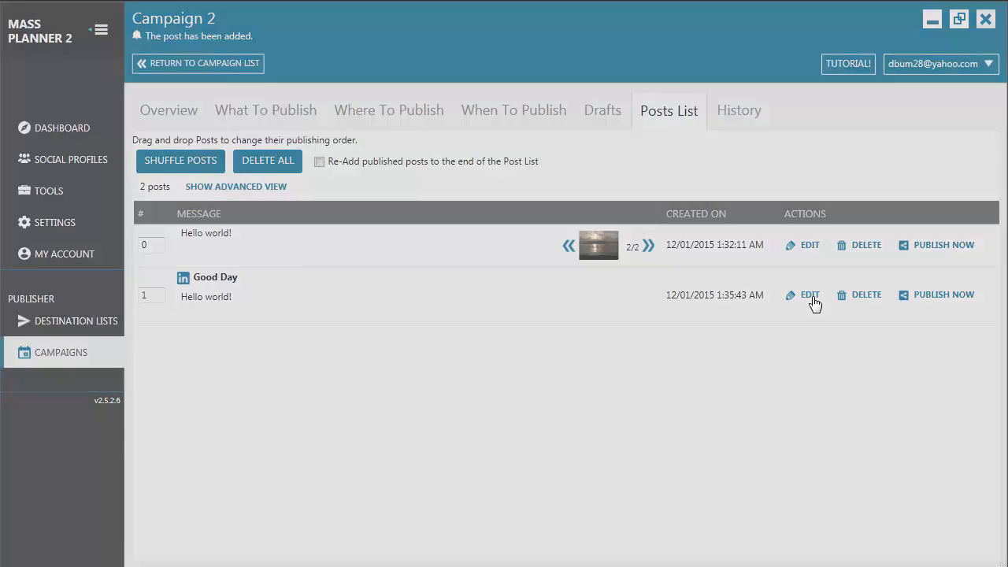
{"action": "left_click", "coordinate": [396, 288]}
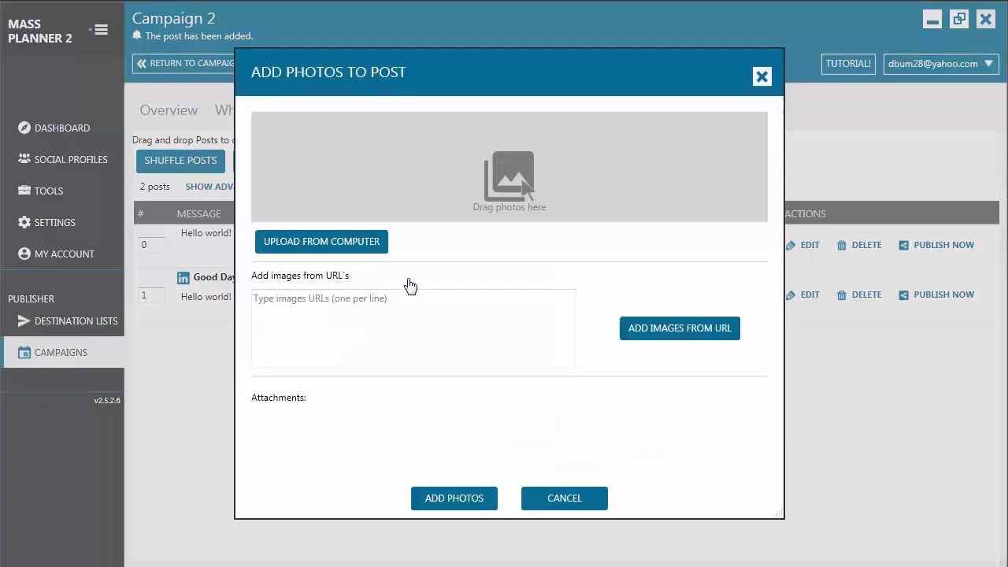
{"action": "left_click", "coordinate": [345, 244]}
{"action": "left_click", "coordinate": [417, 277]}
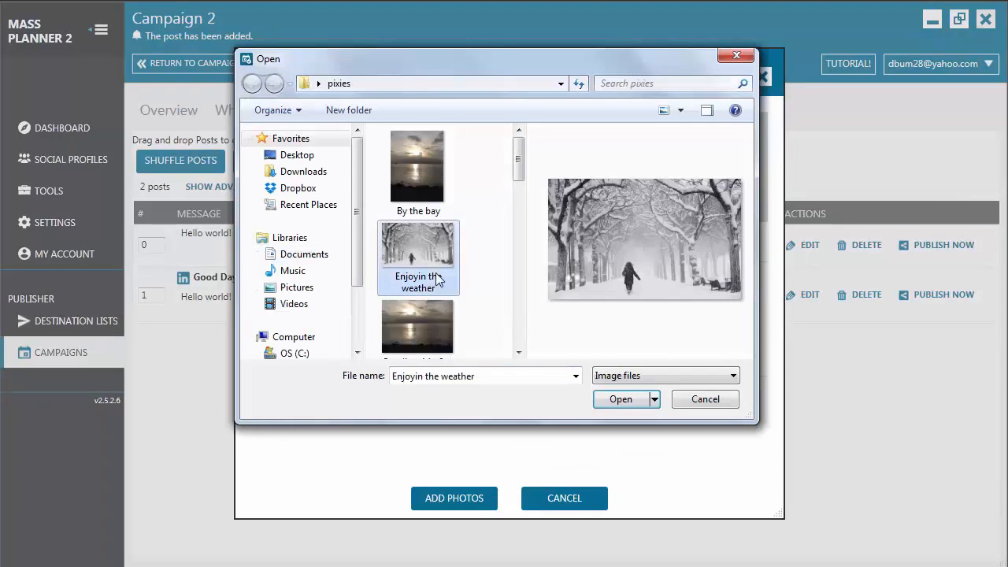
{"action": "left_click", "coordinate": [619, 405]}
{"action": "left_click", "coordinate": [461, 496]}
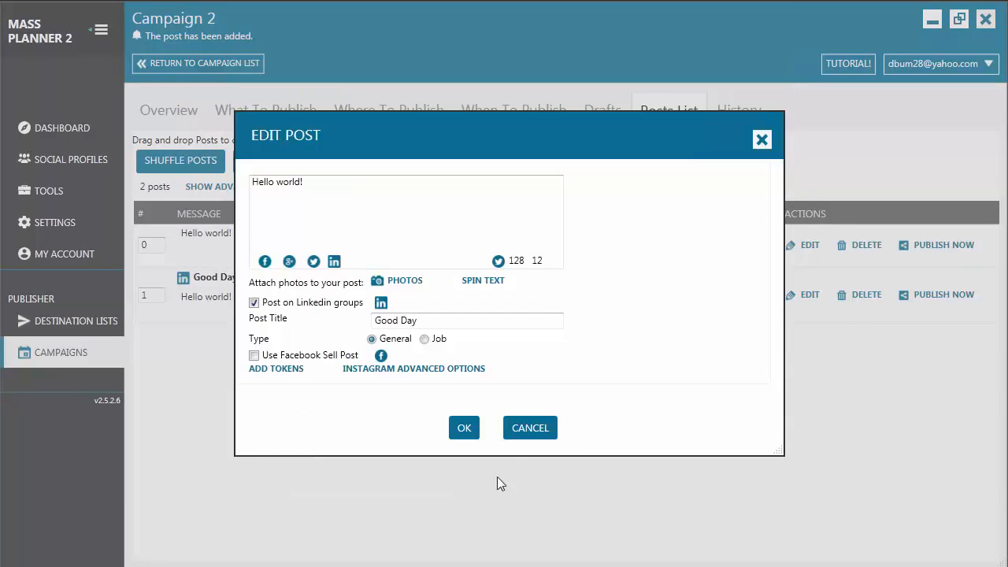
{"action": "left_click", "coordinate": [462, 432]}
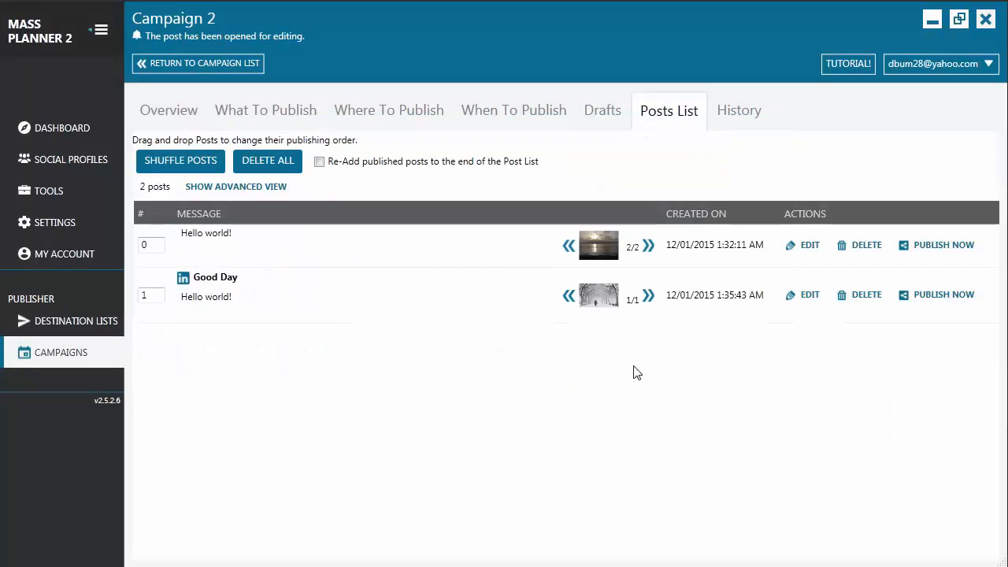
Write a new single post with the message "Hello All!" and attach the snowman picture.
{"action": "left_click", "coordinate": [281, 109]}
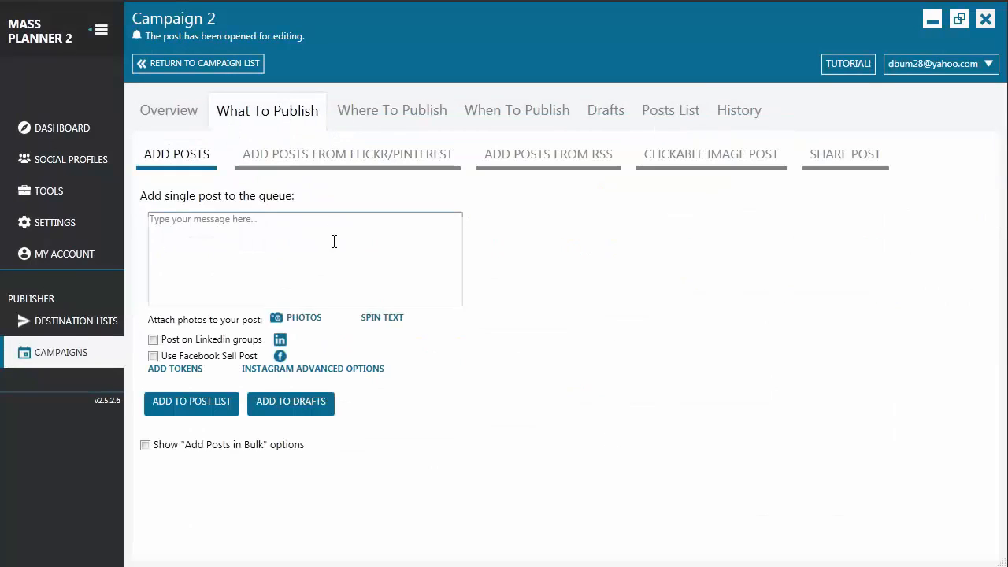
{"action": "left_click", "coordinate": [204, 232]}
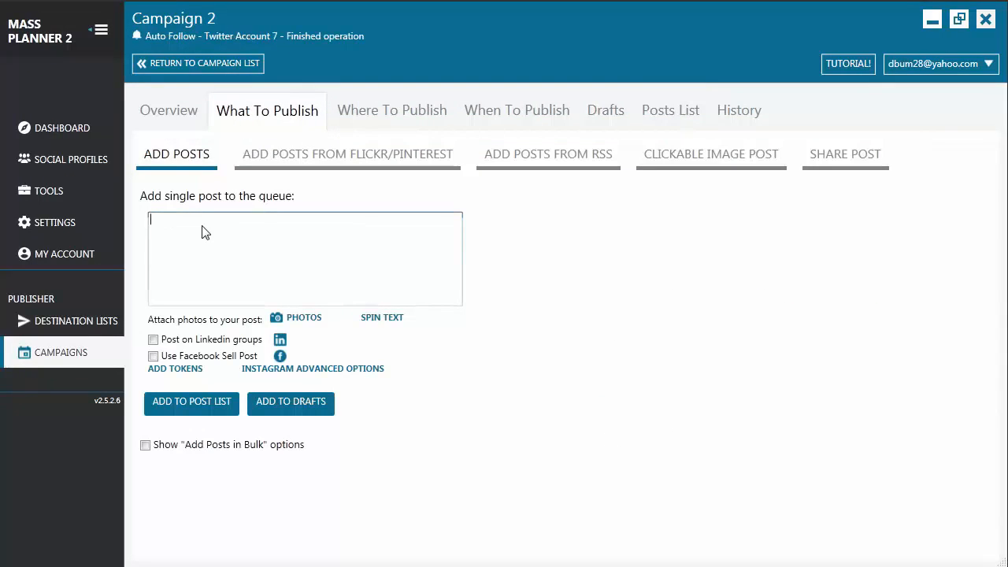
{"action": "type", "text": "Hello All!"}
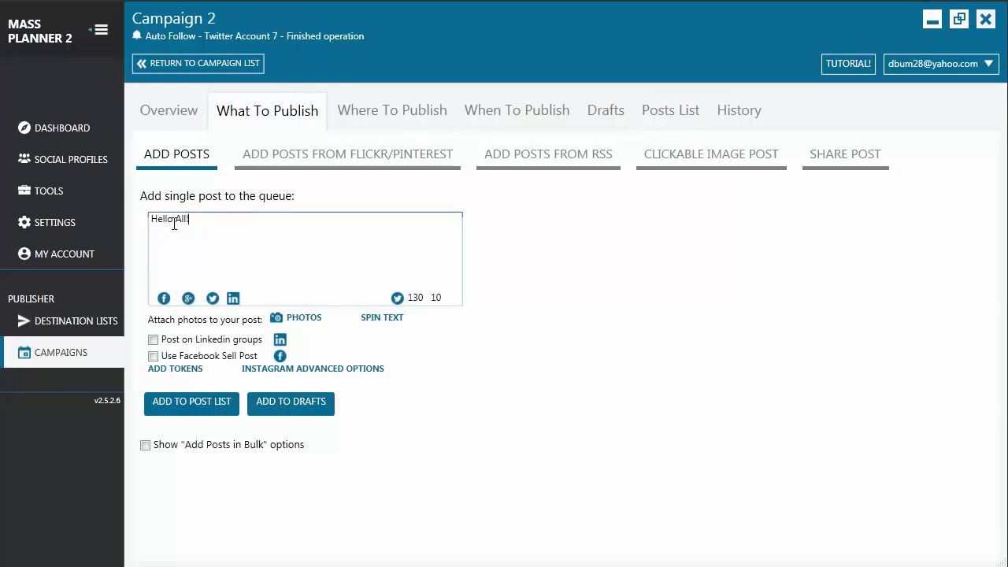
{"action": "left_click", "coordinate": [306, 317]}
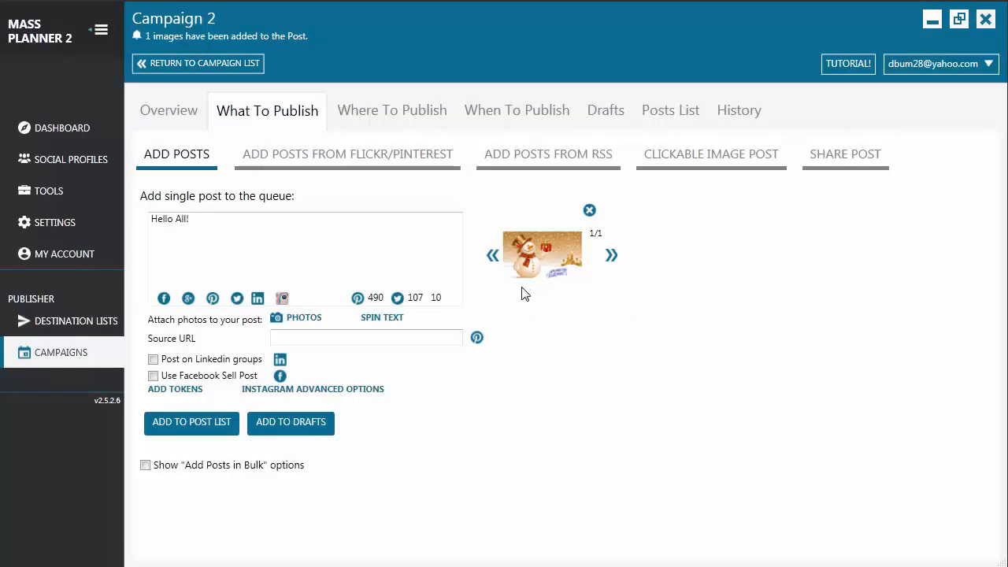
Attach the blue Merry Christmas picture from the computer as a second photo on the "Hello All!" post.
{"action": "left_click", "coordinate": [306, 319]}
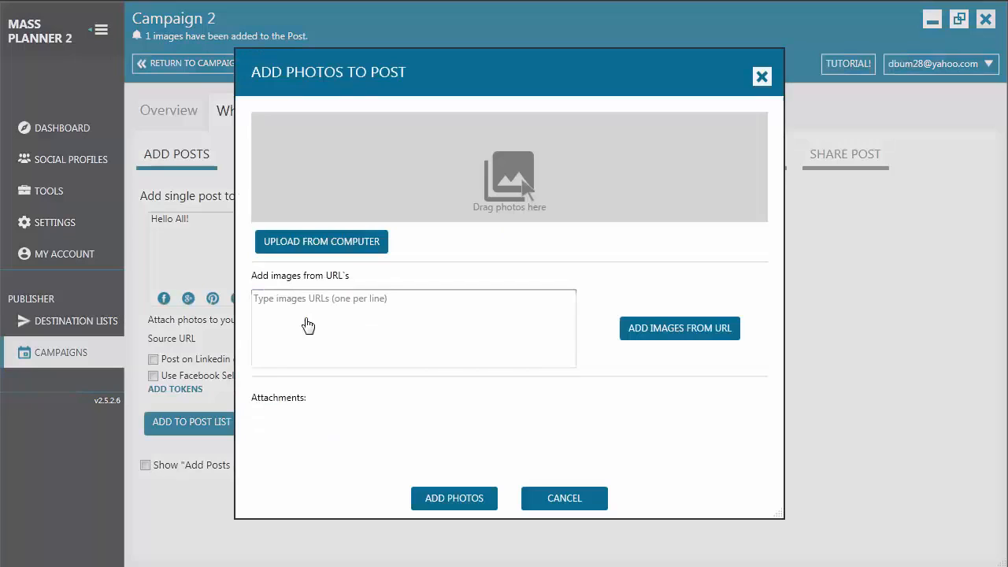
{"action": "left_click", "coordinate": [360, 242]}
{"action": "left_click_drag", "start_coordinate": [515, 188], "coordinate": [516, 276]}
{"action": "left_click", "coordinate": [419, 311]}
{"action": "left_click", "coordinate": [621, 399]}
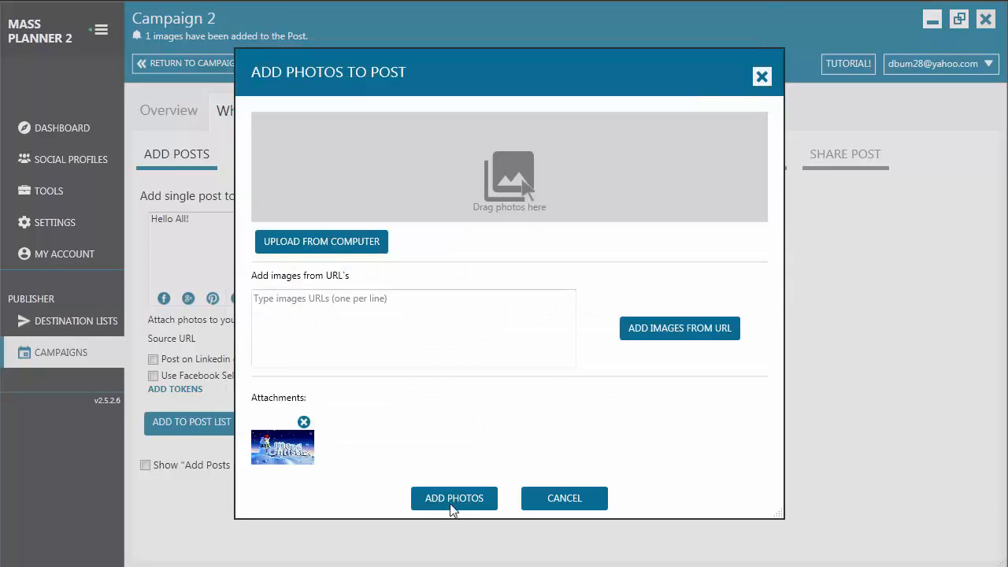
{"action": "left_click", "coordinate": [453, 499]}
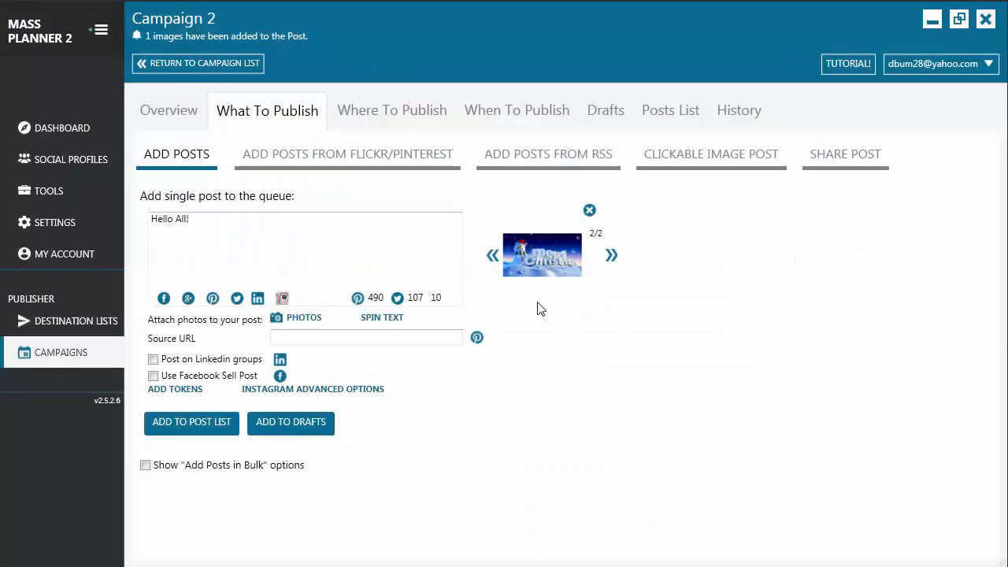
Make the "Hello All!" post a Facebook Sell Post titled "Christmas Goodies For Sale" with price 100, and add it to the post list.
{"action": "left_click", "coordinate": [366, 304]}
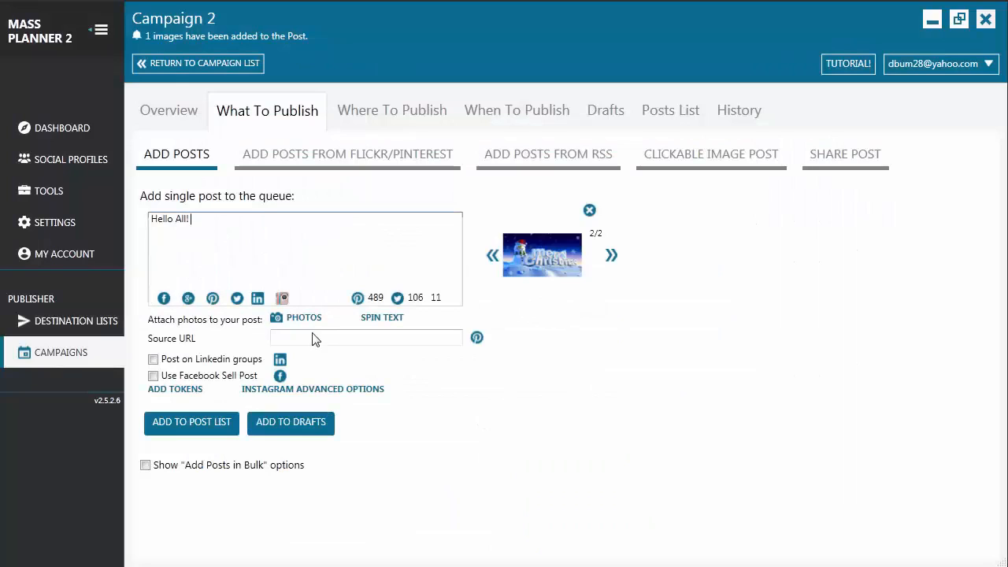
{"action": "left_click", "coordinate": [153, 377]}
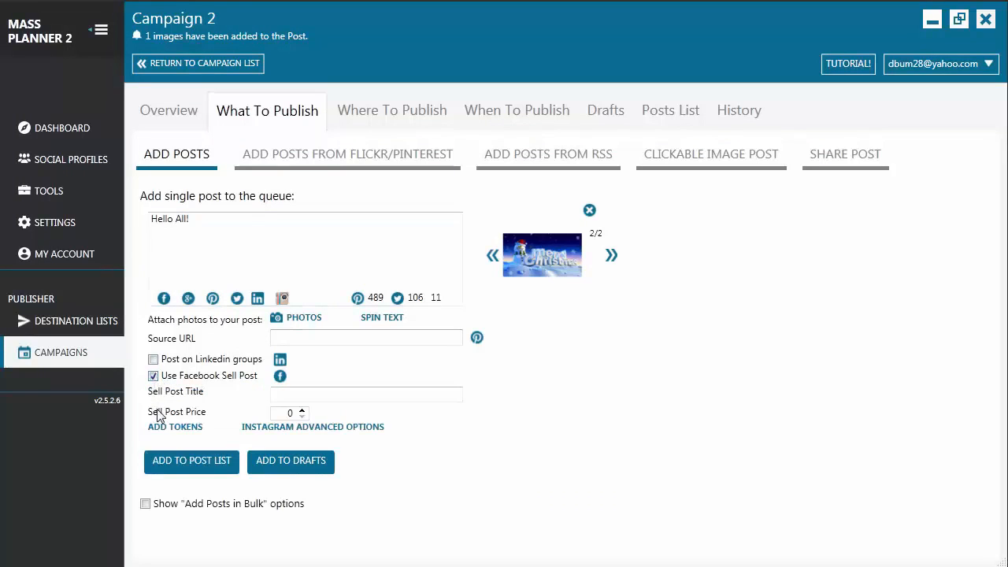
{"action": "left_click", "coordinate": [276, 394]}
{"action": "type", "text": "Christmas Goodies For Sale"}
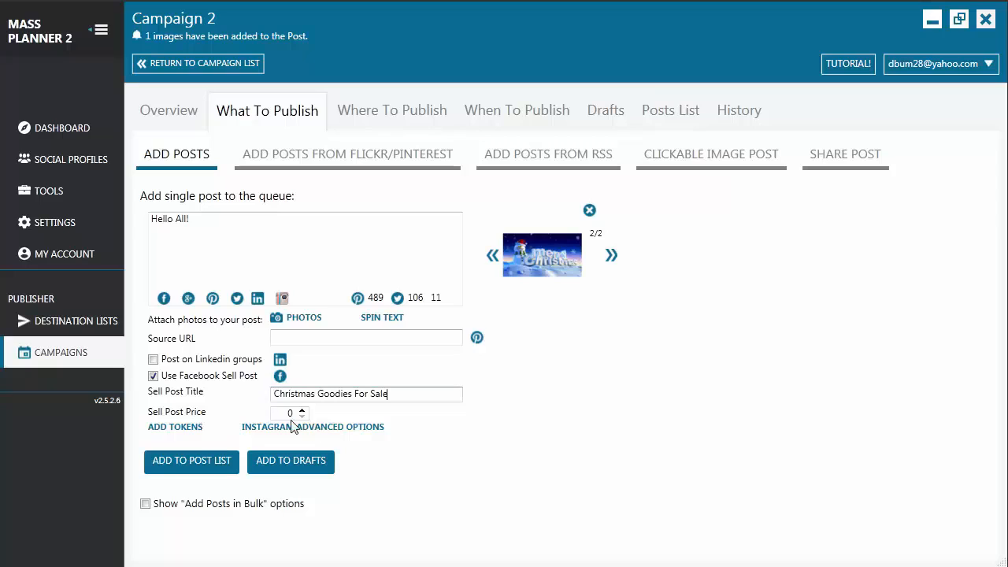
{"action": "left_click", "coordinate": [289, 412]}
{"action": "type", "text": "100"}
{"action": "left_click", "coordinate": [210, 466]}
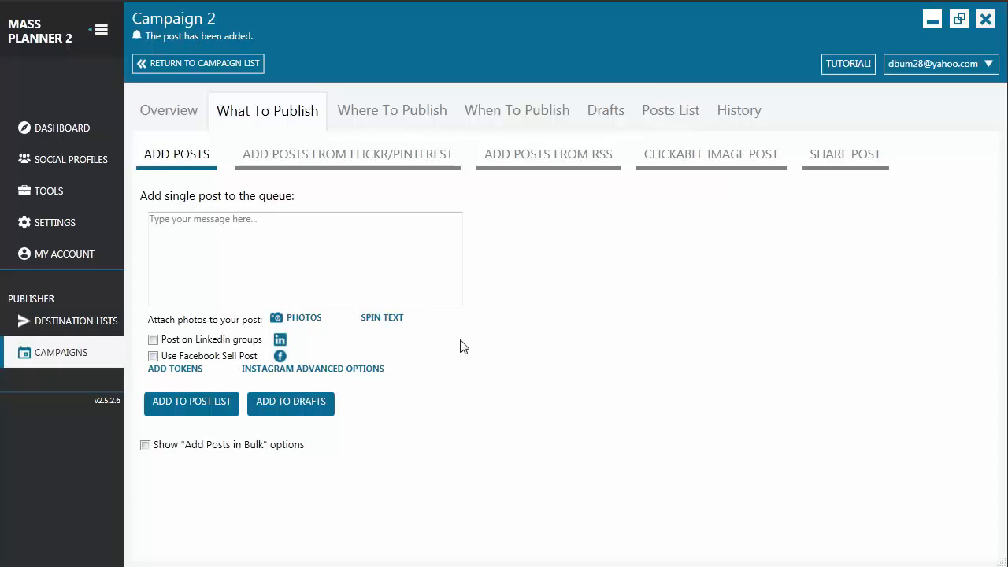
{"action": "left_click", "coordinate": [668, 112]}
Show the bulk posting options and enter "Hello Guys!" as the first of multiple text posts.
{"action": "left_click", "coordinate": [190, 375]}
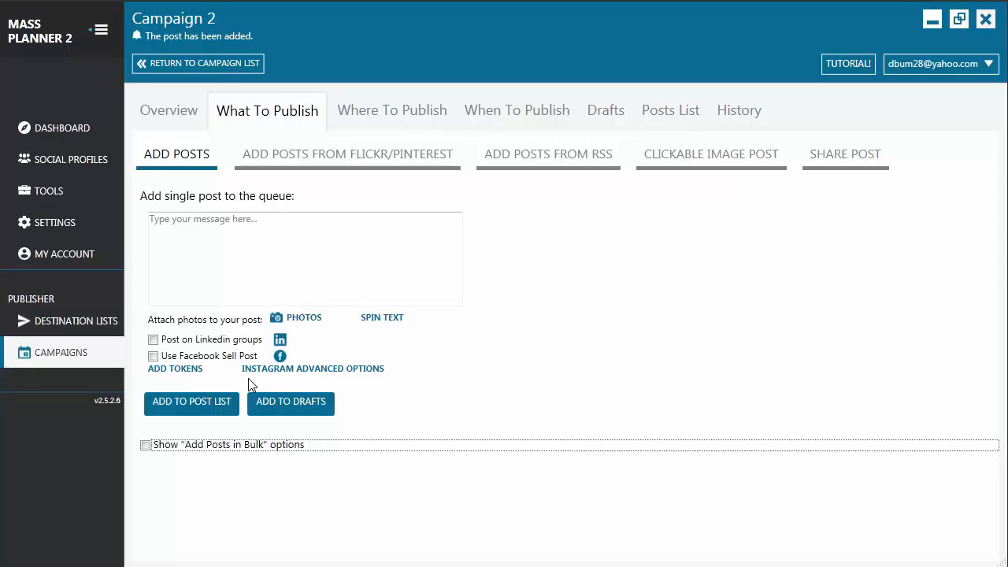
{"action": "left_click", "coordinate": [146, 446]}
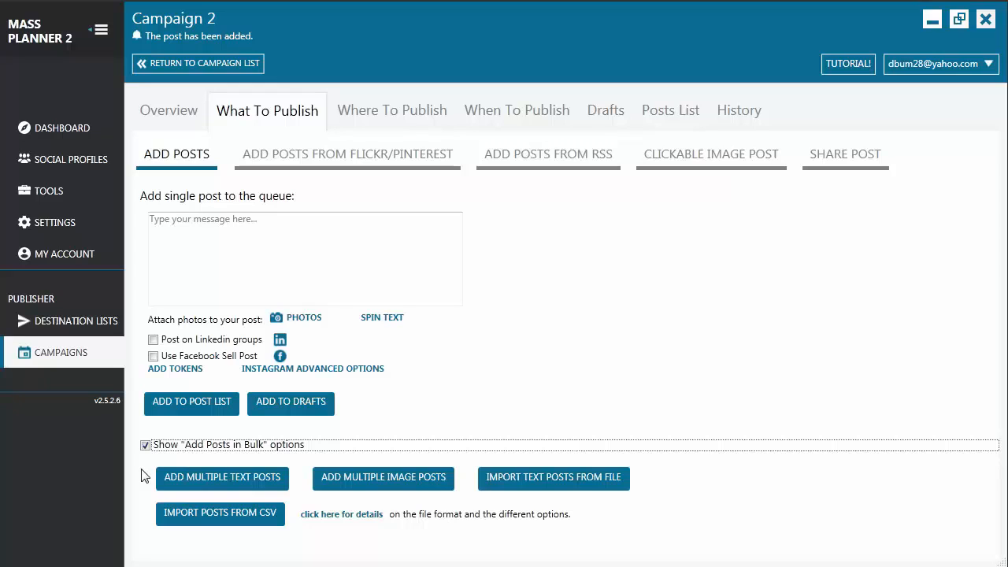
{"action": "left_click", "coordinate": [230, 483]}
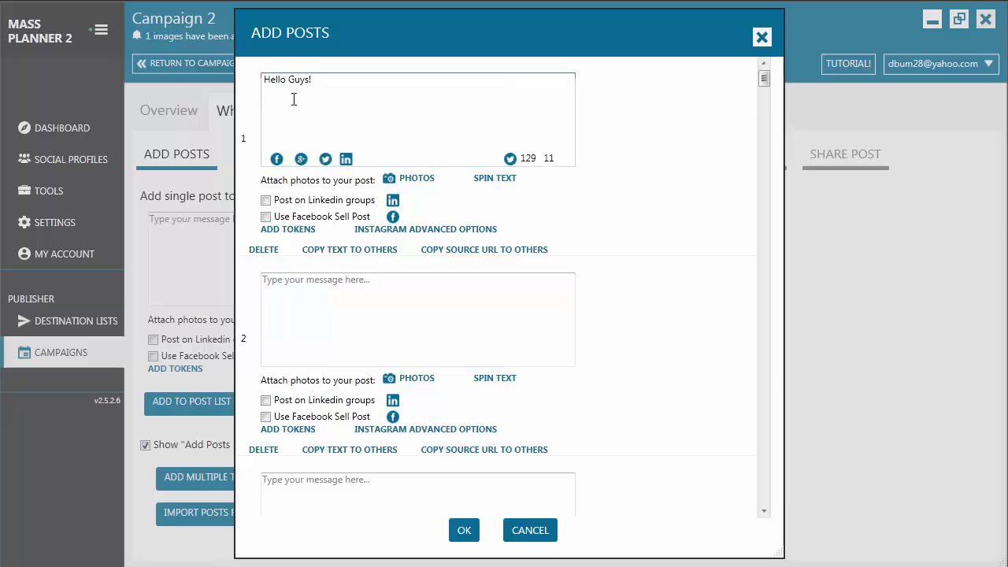
{"action": "left_click", "coordinate": [412, 180]}
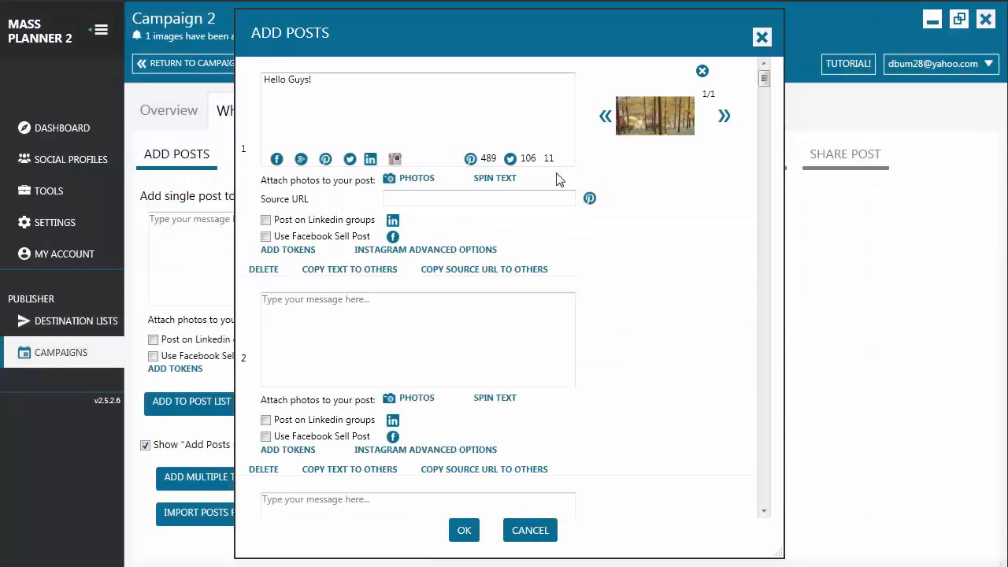
{"action": "left_click", "coordinate": [497, 202]}
{"action": "type", "text": "http://www.massplanner.com/"}
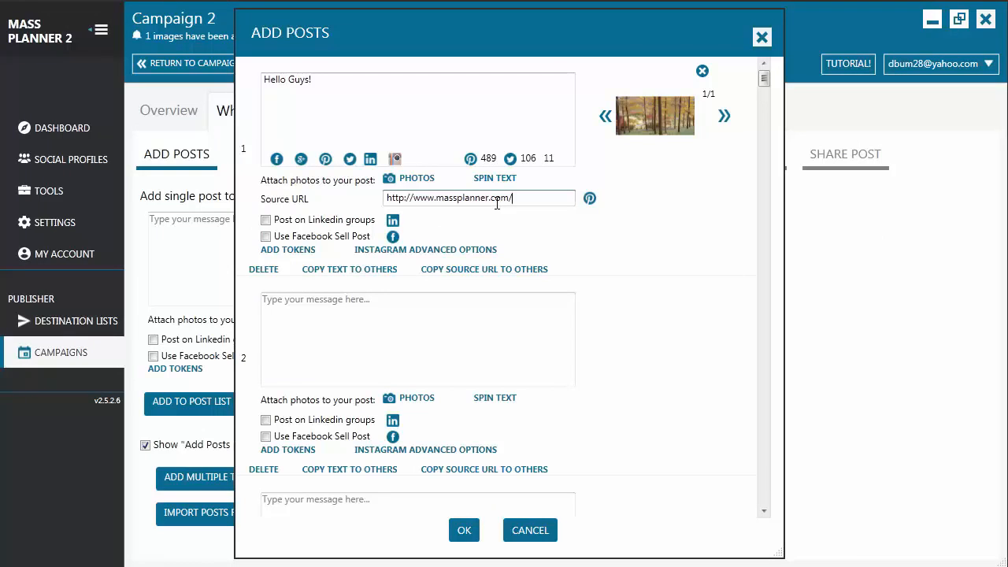
Copy the first bulk post's text and source URL to the other posts, and attach the sunset photo to the second one.
{"action": "left_click", "coordinate": [337, 269]}
{"action": "left_click", "coordinate": [339, 271]}
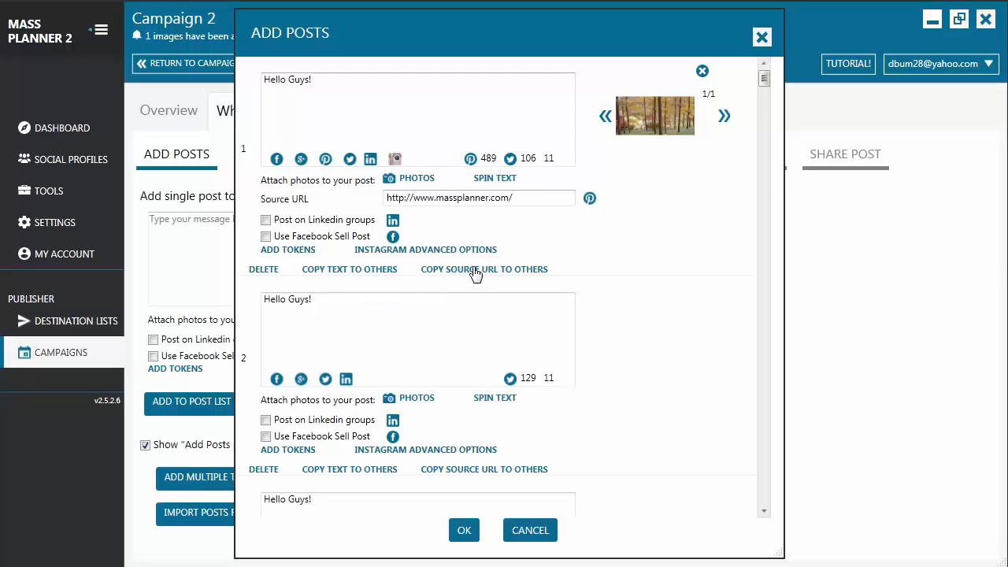
{"action": "left_click", "coordinate": [426, 401]}
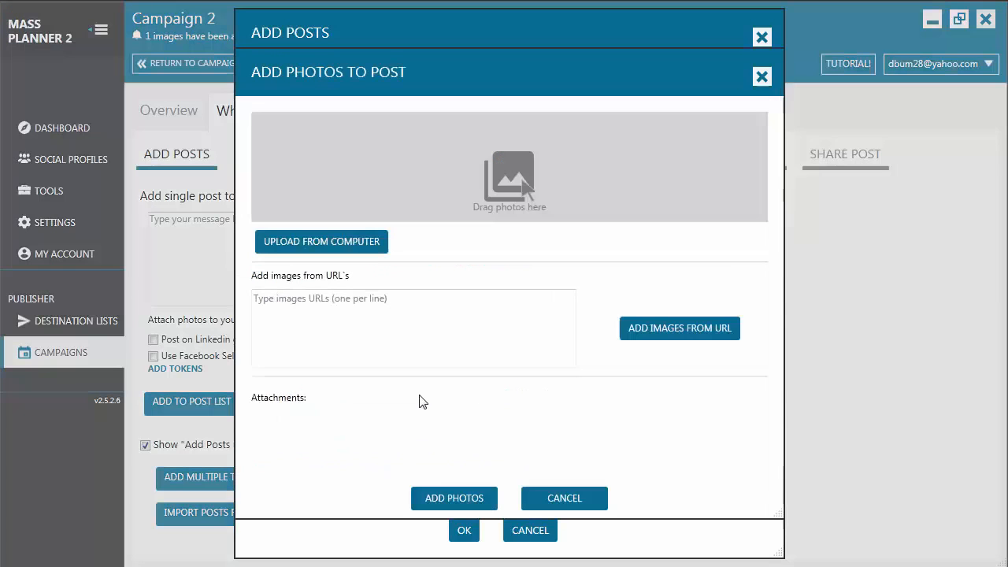
{"action": "left_click", "coordinate": [471, 503]}
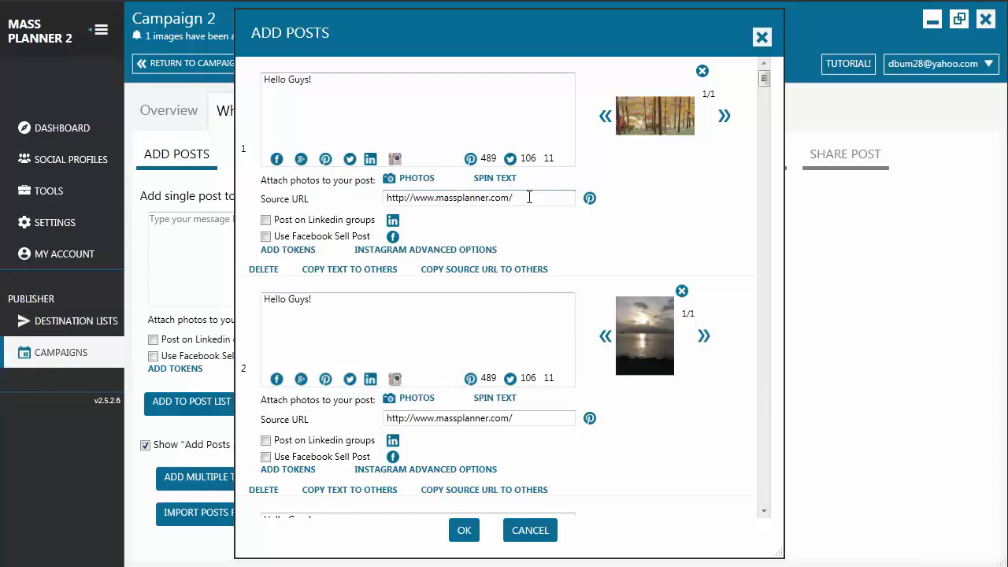
Add the "Hello Guys!" bulk posts to the campaign queue and check them in the post list.
{"action": "left_click", "coordinate": [464, 532]}
{"action": "left_click", "coordinate": [662, 116]}
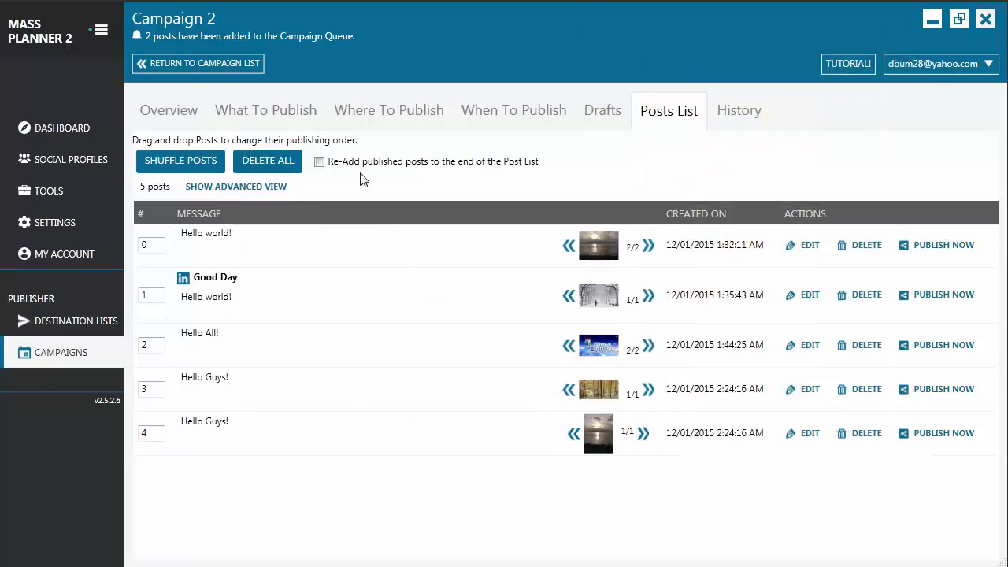
Start adding multiple image posts with the file name used as the text of each post.
{"action": "left_click", "coordinate": [291, 118]}
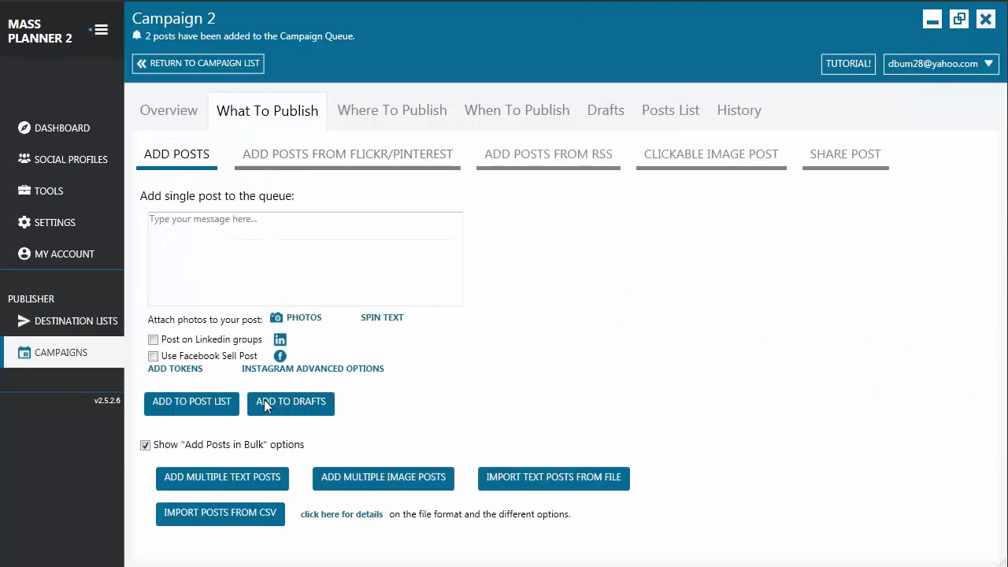
{"action": "left_click", "coordinate": [376, 477]}
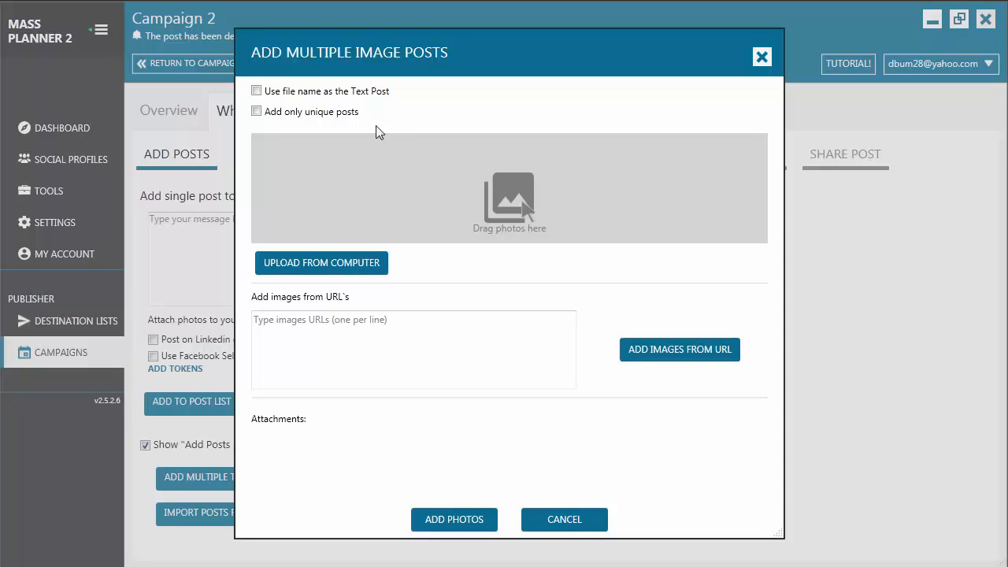
{"action": "left_click", "coordinate": [256, 90]}
Upload the pictures By the bay, Enjoyin the weather, Goodbye Mr. Sun and Happy Halloween! from the pixies folder as separate image posts.
{"action": "left_click", "coordinate": [356, 263]}
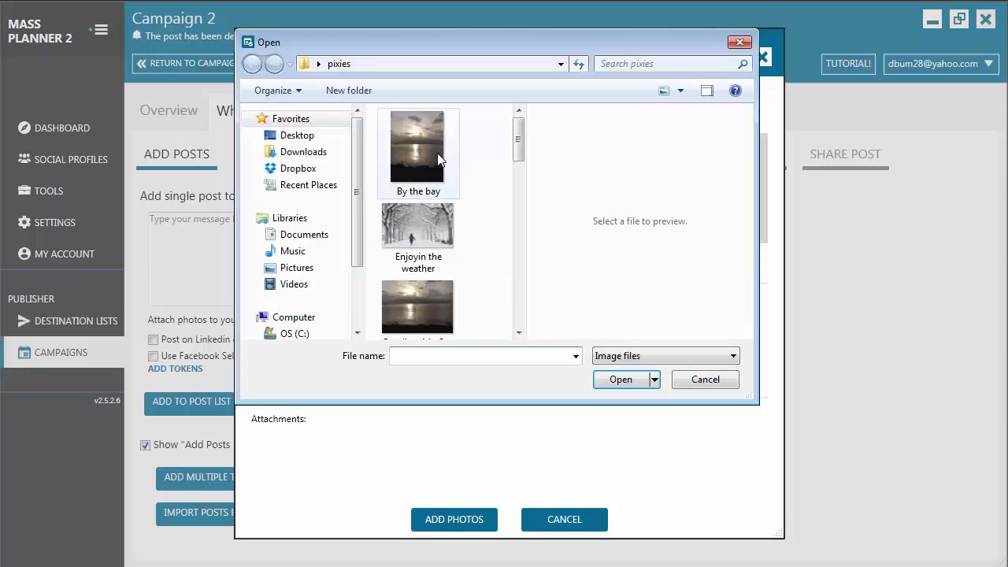
{"action": "left_click", "coordinate": [438, 153]}
{"action": "left_click", "coordinate": [418, 228], "text": "ctrl"}
{"action": "left_click", "coordinate": [424, 301], "text": "ctrl"}
{"action": "left_click", "coordinate": [519, 332]}
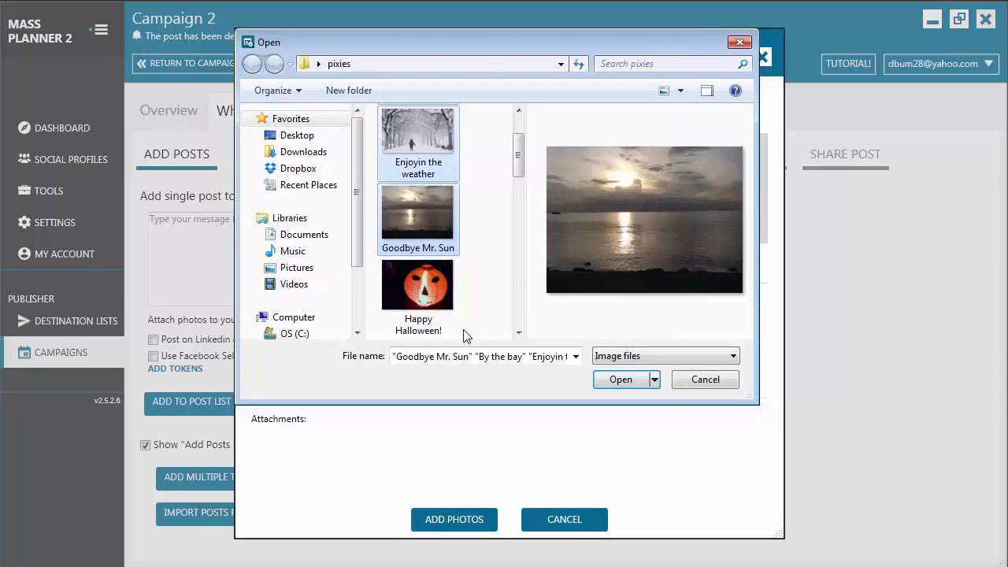
{"action": "left_click", "coordinate": [418, 292], "text": "ctrl"}
{"action": "key", "text": "Return"}
{"action": "left_click", "coordinate": [458, 518]}
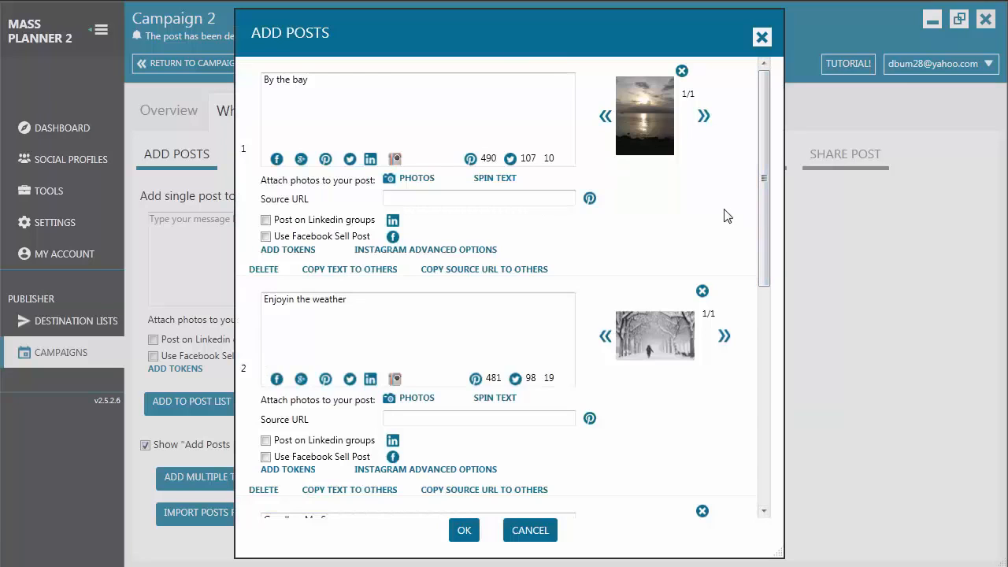
Review the four image posts, add them to the campaign queue and check them in the post list.
{"action": "left_click", "coordinate": [762, 311]}
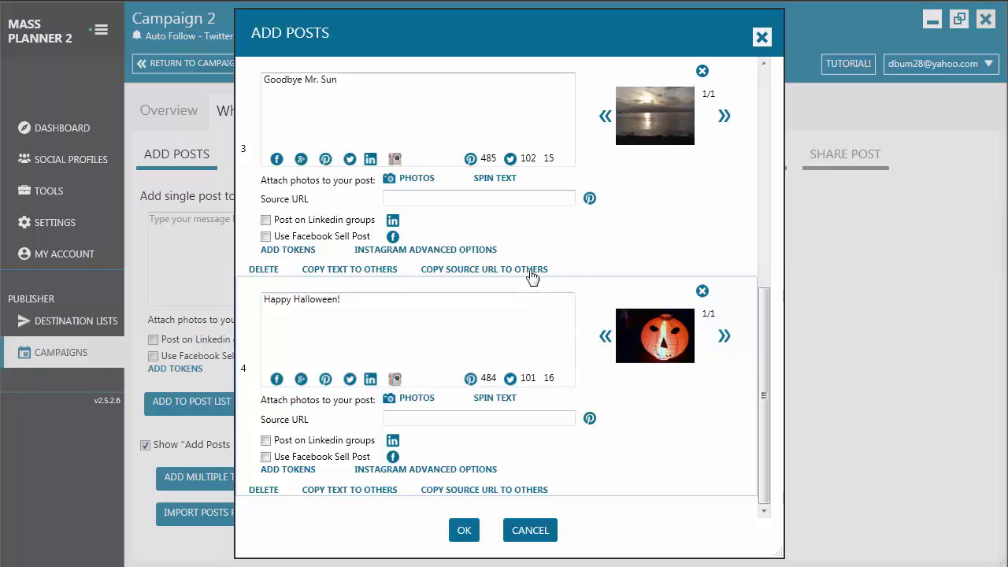
{"action": "left_click", "coordinate": [463, 531]}
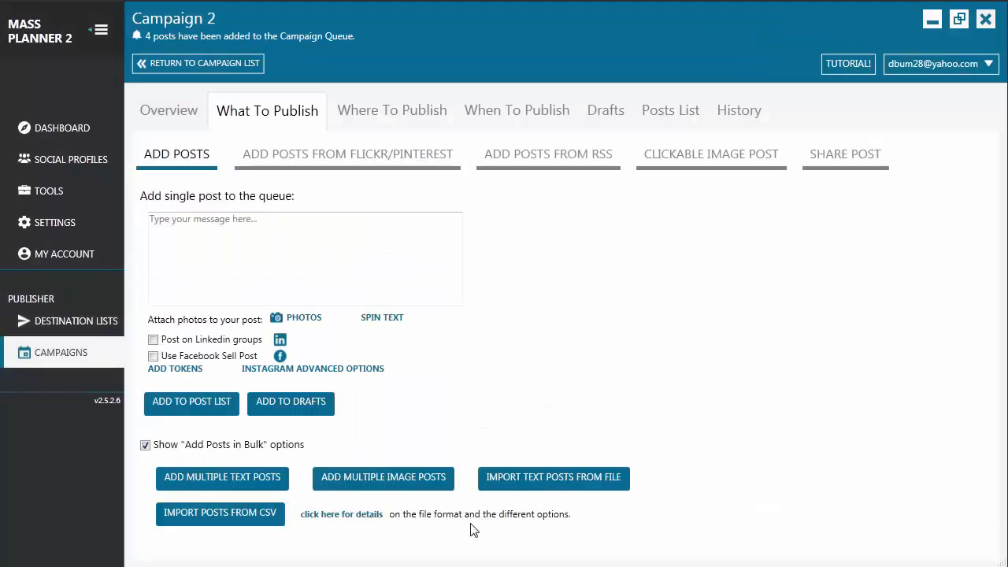
{"action": "left_click", "coordinate": [679, 115]}
{"action": "scroll", "coordinate": [703, 362], "scroll_direction": "down", "scroll_amount": 3}
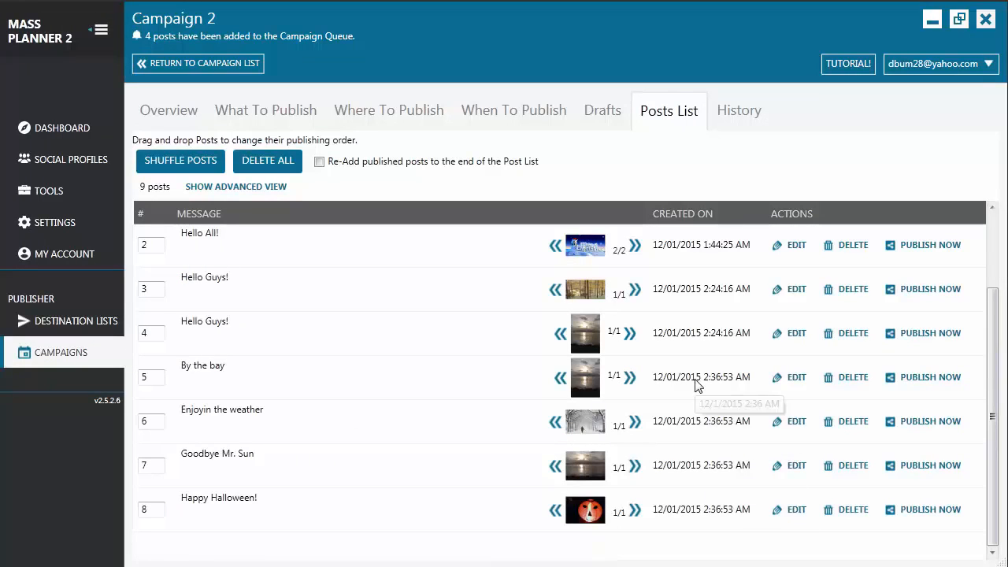
Import text posts from the plain text file in the pixies folder.
{"action": "left_click", "coordinate": [282, 118]}
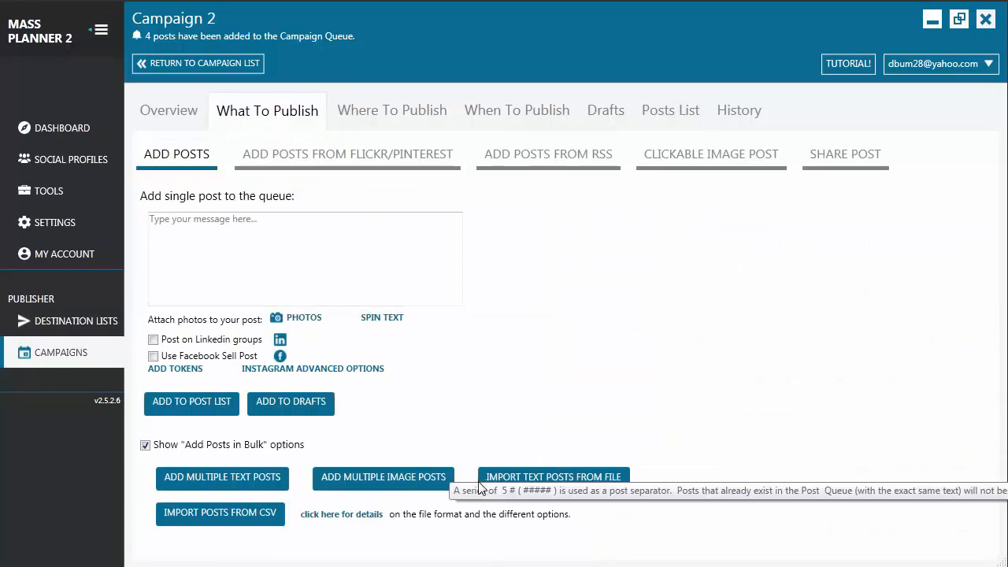
{"action": "left_click", "coordinate": [518, 481]}
{"action": "left_click_drag", "start_coordinate": [282, 214], "coordinate": [285, 277]}
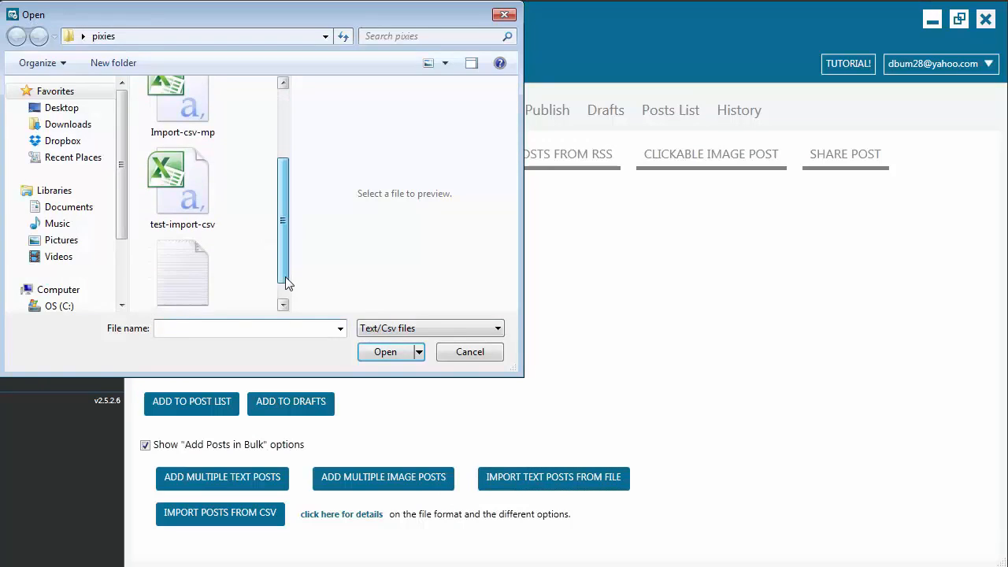
{"action": "double_click", "coordinate": [183, 272]}
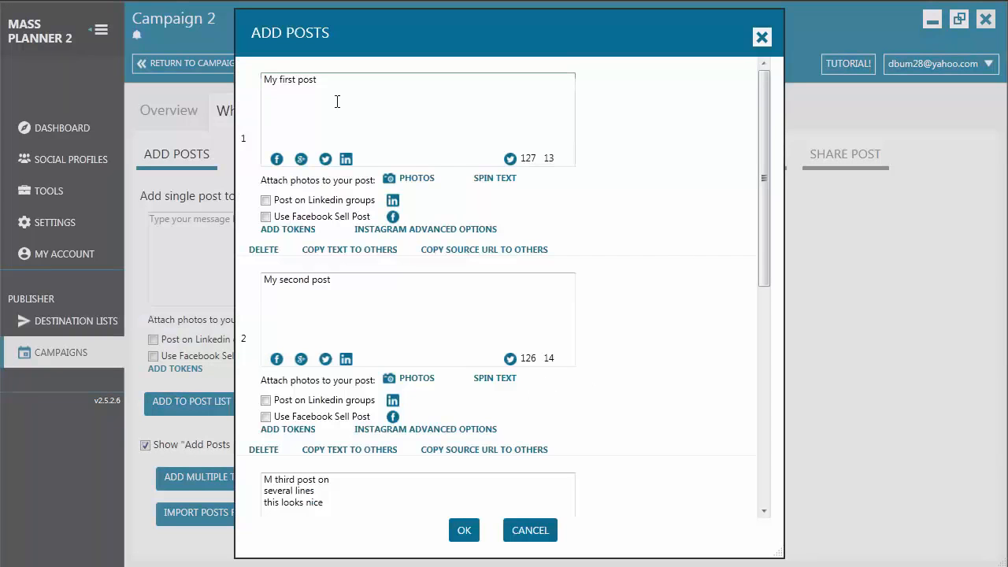
Review the posts imported from the text file, add them to the campaign queue and check the post list.
{"action": "scroll", "coordinate": [705, 347], "scroll_direction": "down", "scroll_amount": 5}
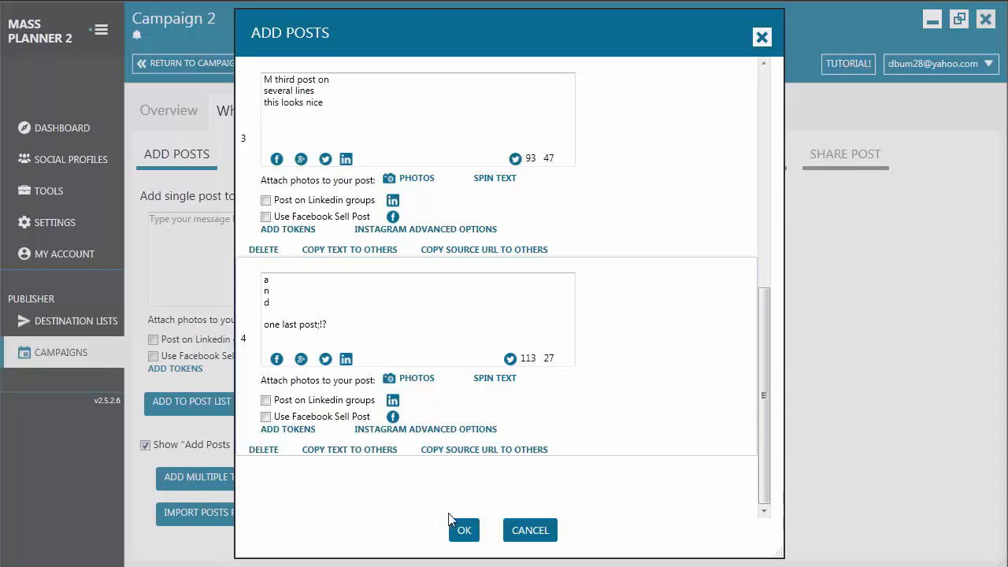
{"action": "left_click", "coordinate": [467, 529]}
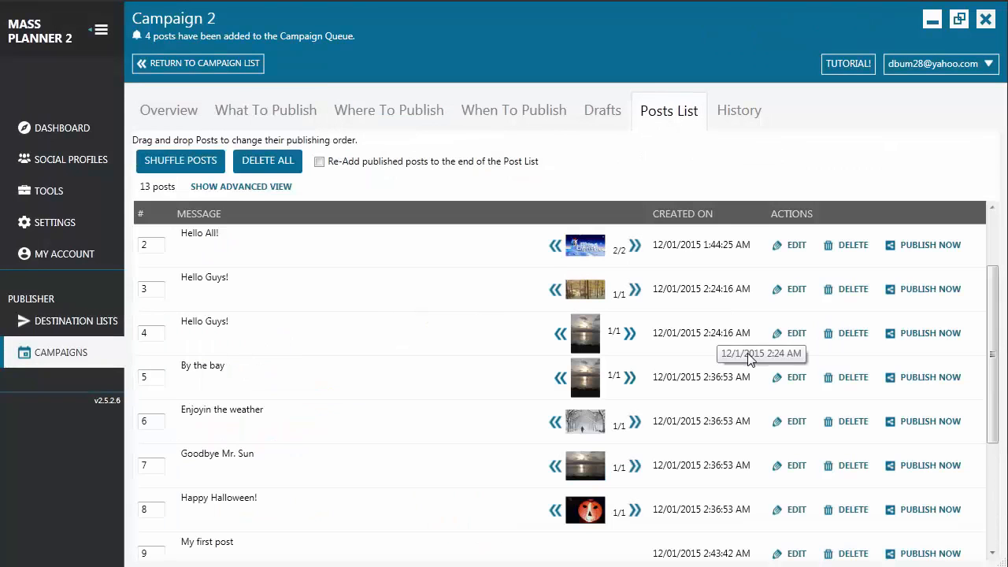
{"action": "left_click", "coordinate": [992, 522]}
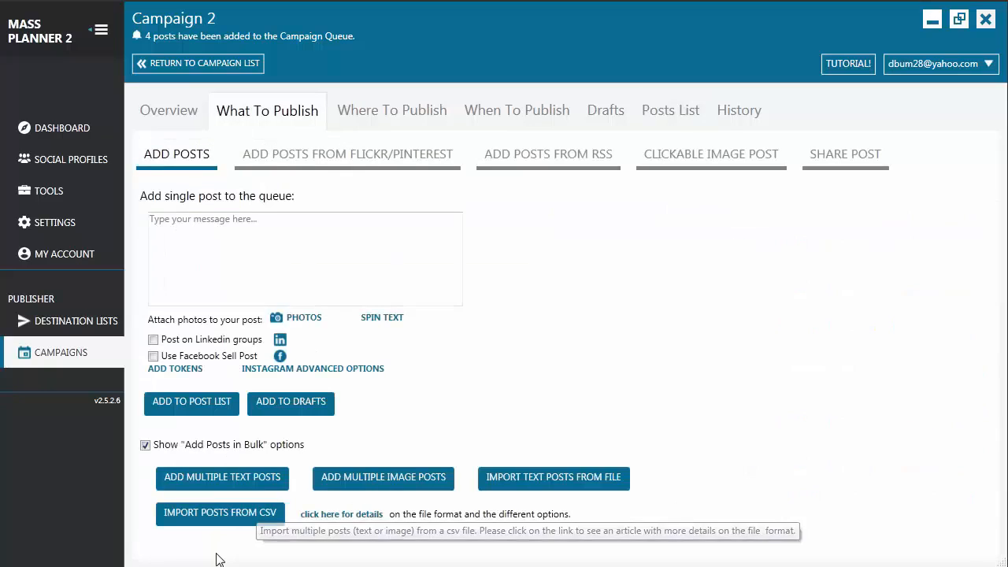
Import posts from the CSV file test-import-csv in the pixies folder.
{"action": "left_click", "coordinate": [237, 520]}
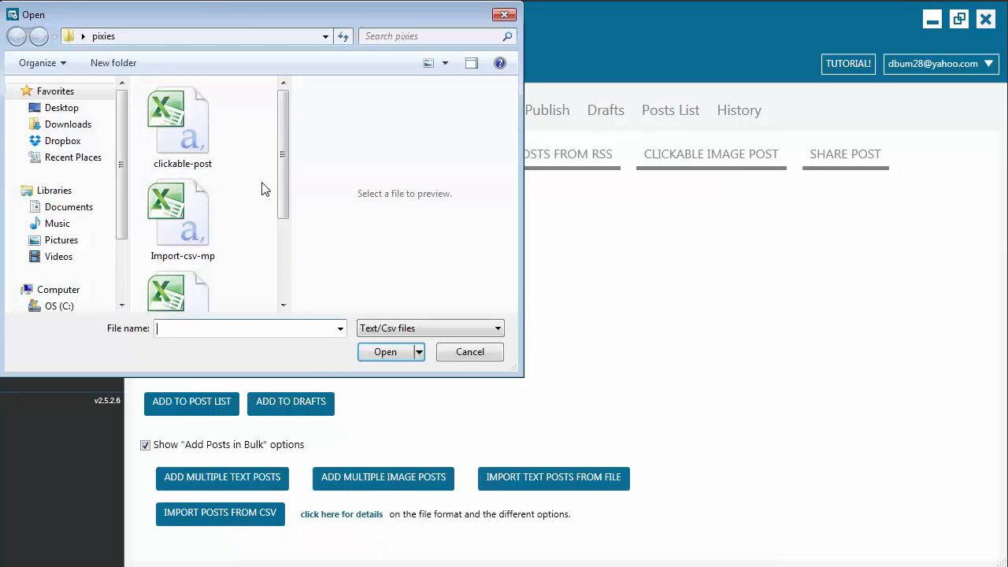
{"action": "left_click_drag", "start_coordinate": [286, 194], "coordinate": [282, 230]}
{"action": "left_click", "coordinate": [182, 237]}
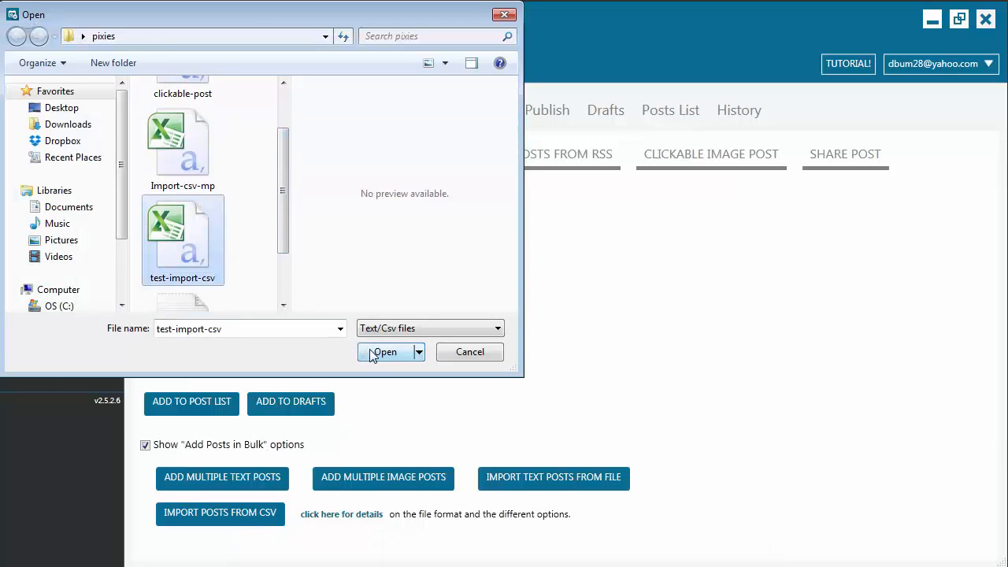
{"action": "left_click", "coordinate": [382, 353]}
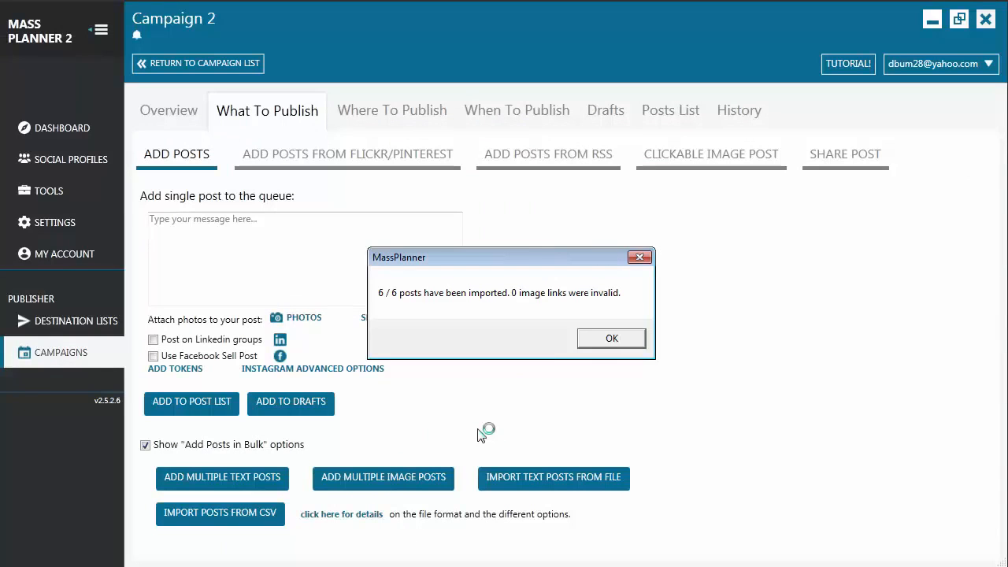
{"action": "left_click", "coordinate": [611, 341]}
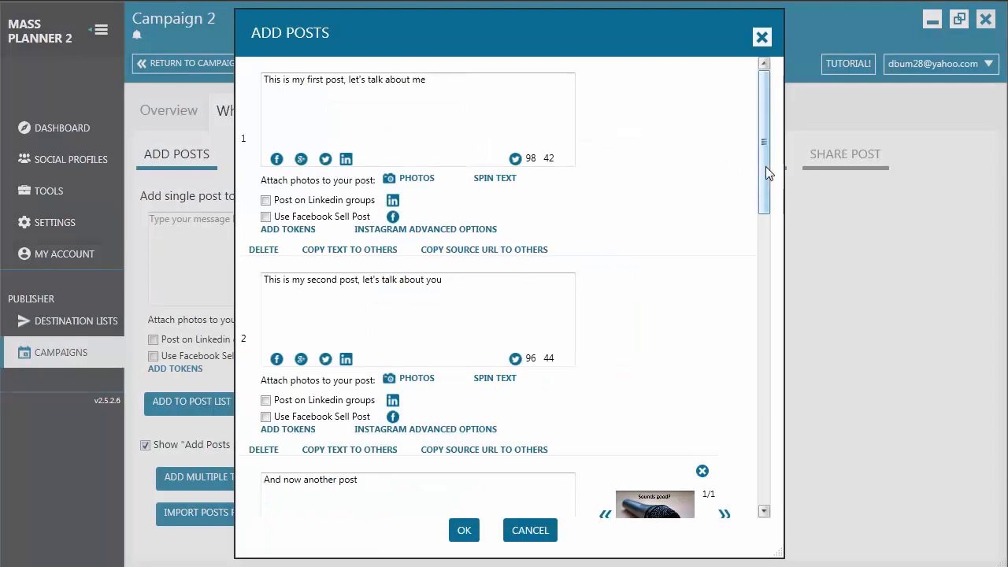
Review the posts imported from the CSV file, add them to the campaign queue and check the post list.
{"action": "scroll", "coordinate": [718, 180], "scroll_direction": "down", "scroll_amount": 12}
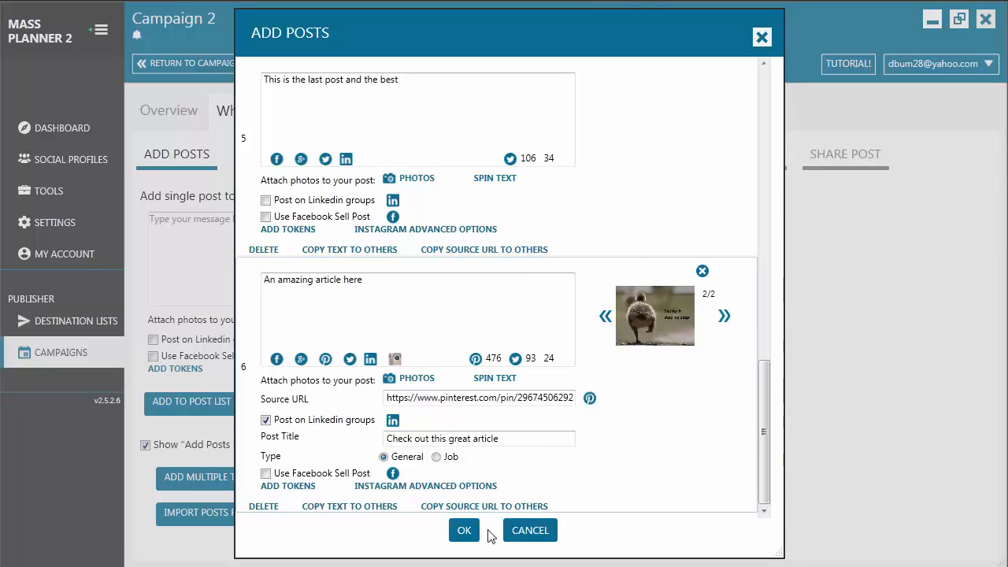
{"action": "left_click", "coordinate": [466, 533]}
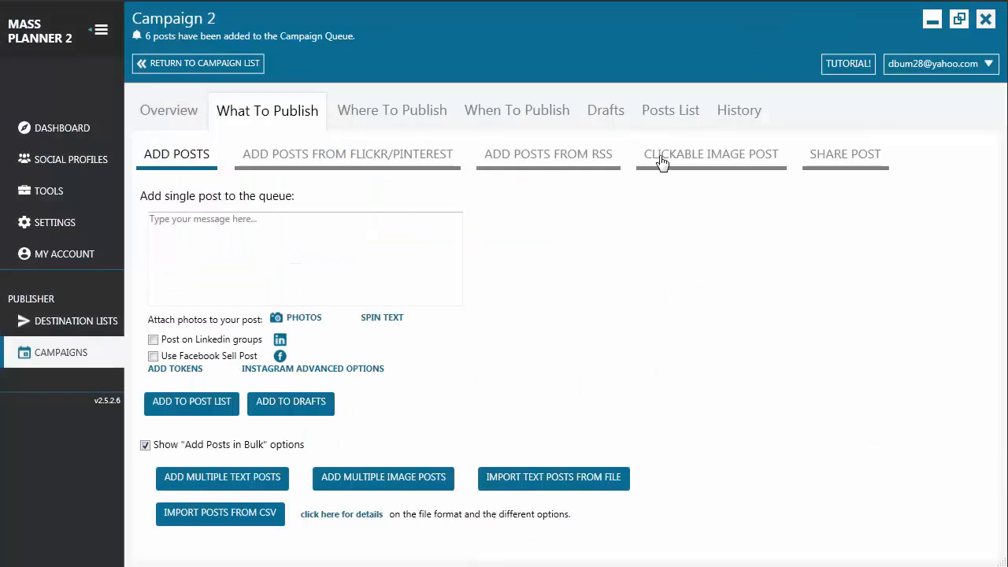
{"action": "left_click", "coordinate": [671, 111]}
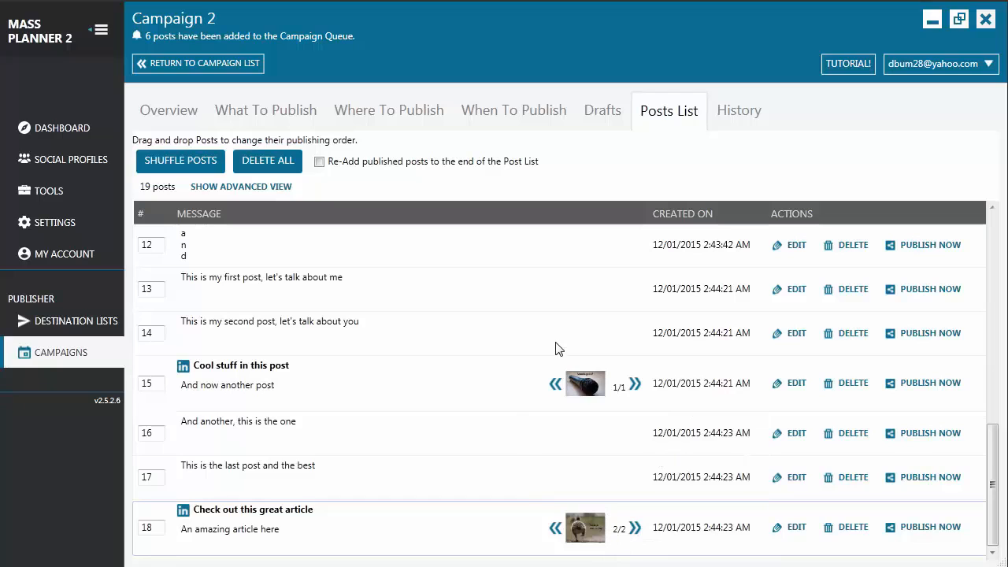
Open the details about the CSV import file format and its options.
{"action": "left_click", "coordinate": [297, 118]}
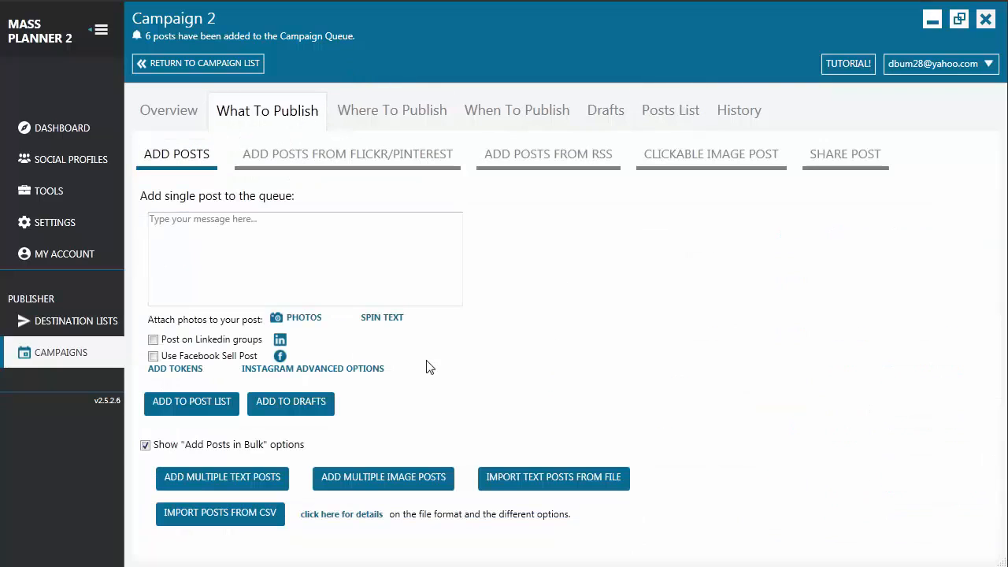
{"action": "left_click", "coordinate": [328, 517]}
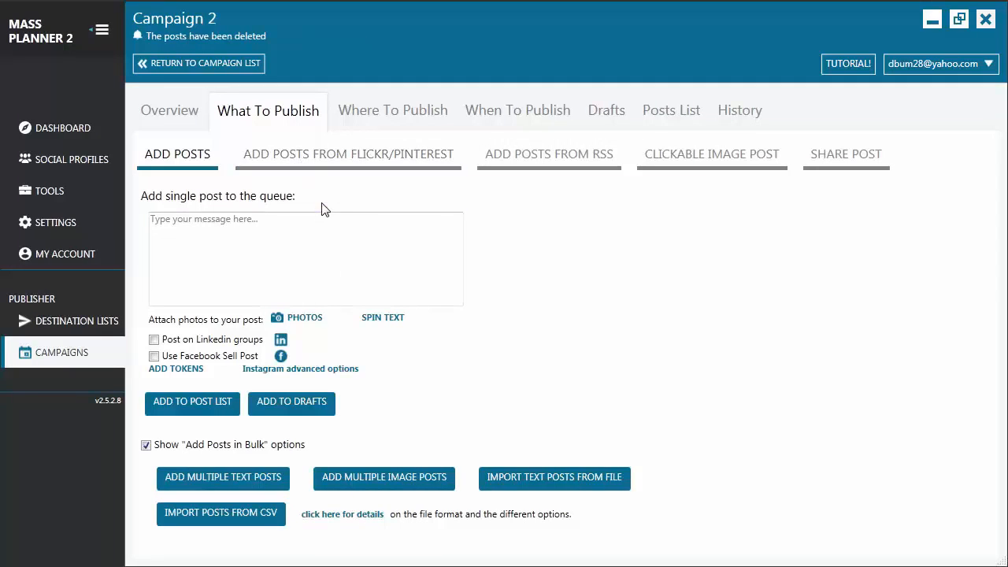
Extract 5 Flickr posts for the keyword "cars" with text and description but without the source URL.
{"action": "left_click", "coordinate": [351, 163]}
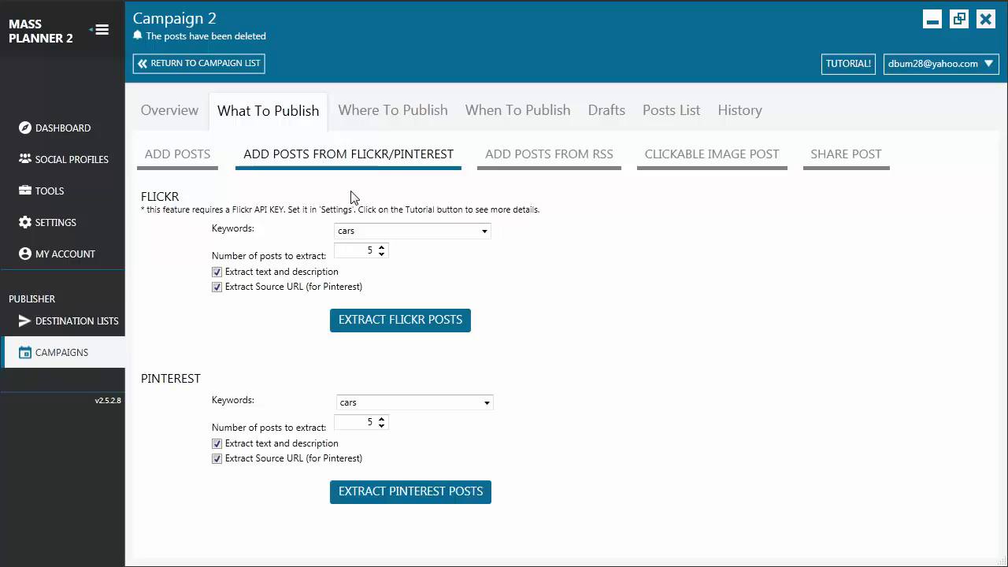
{"action": "left_click", "coordinate": [63, 224]}
{"action": "left_click", "coordinate": [416, 330]}
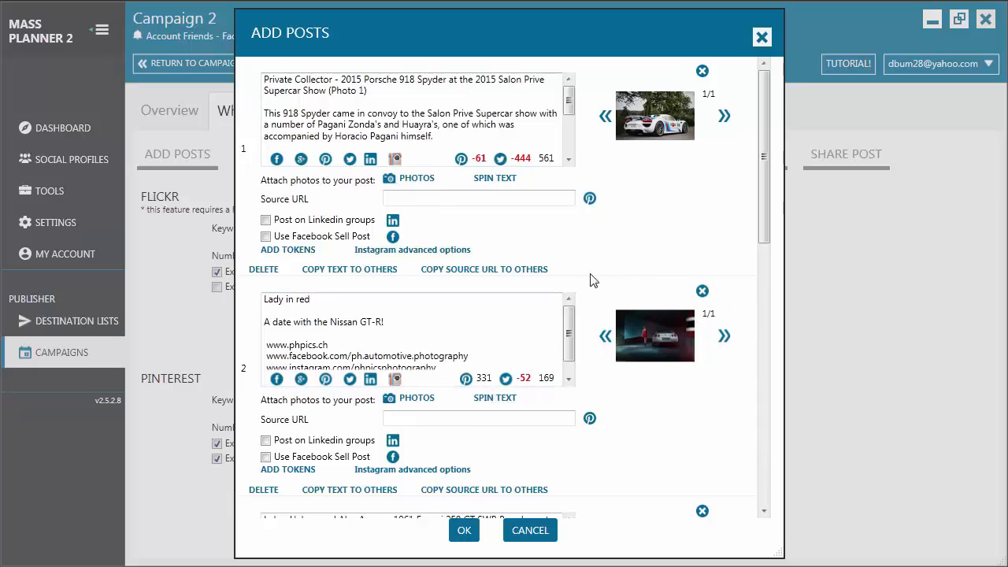
Review the extracted Flickr car posts, add them to the campaign queue and check them in the post list.
{"action": "scroll", "coordinate": [598, 251], "scroll_direction": "down", "scroll_amount": 8}
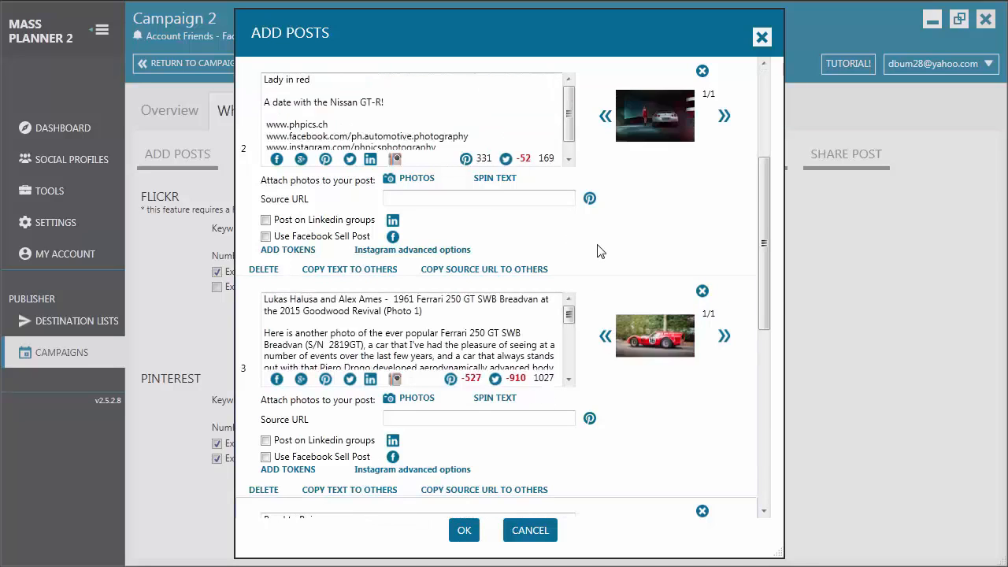
{"action": "left_click", "coordinate": [465, 532]}
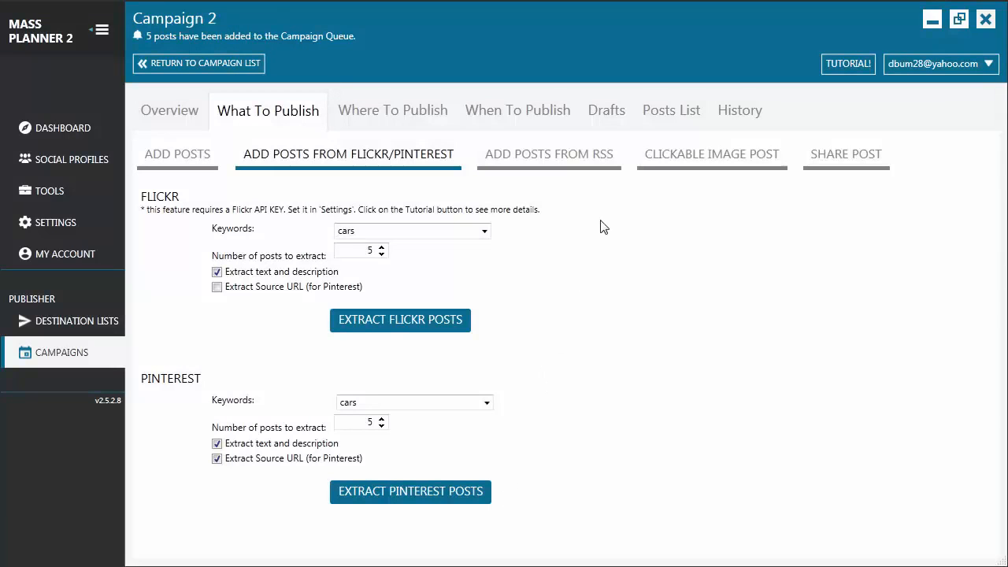
{"action": "left_click", "coordinate": [655, 113]}
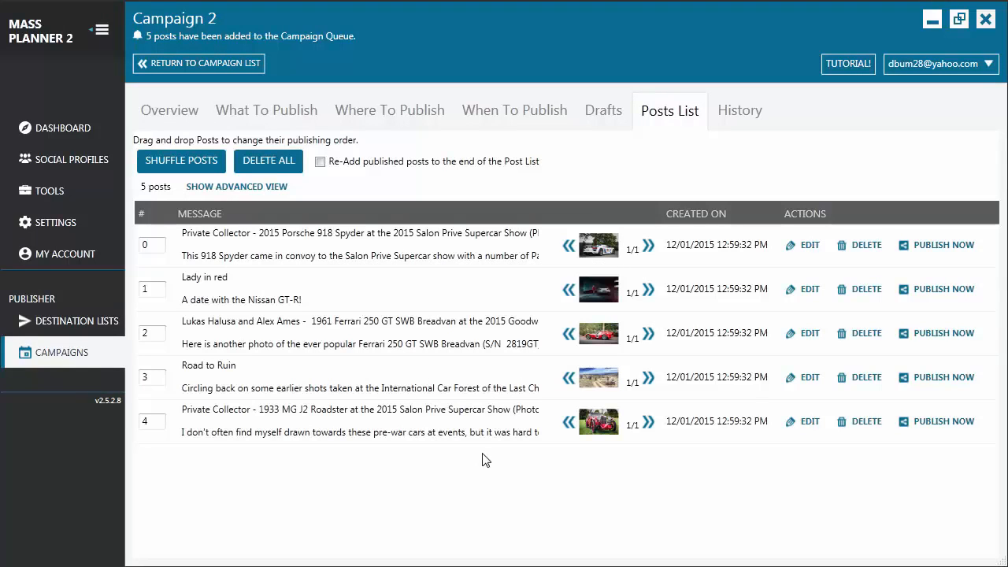
{"action": "left_click", "coordinate": [303, 120]}
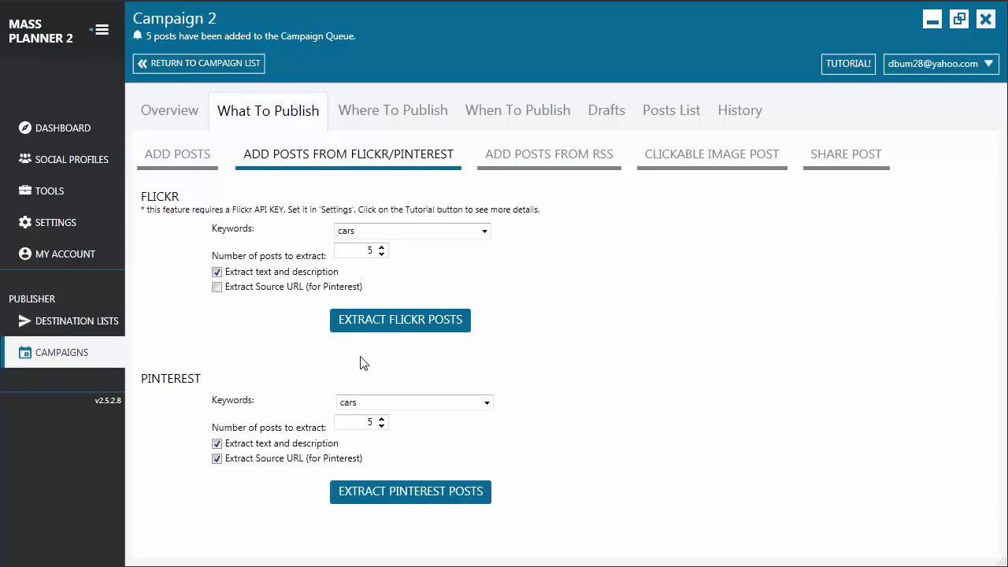
{"action": "left_click", "coordinate": [551, 173]}
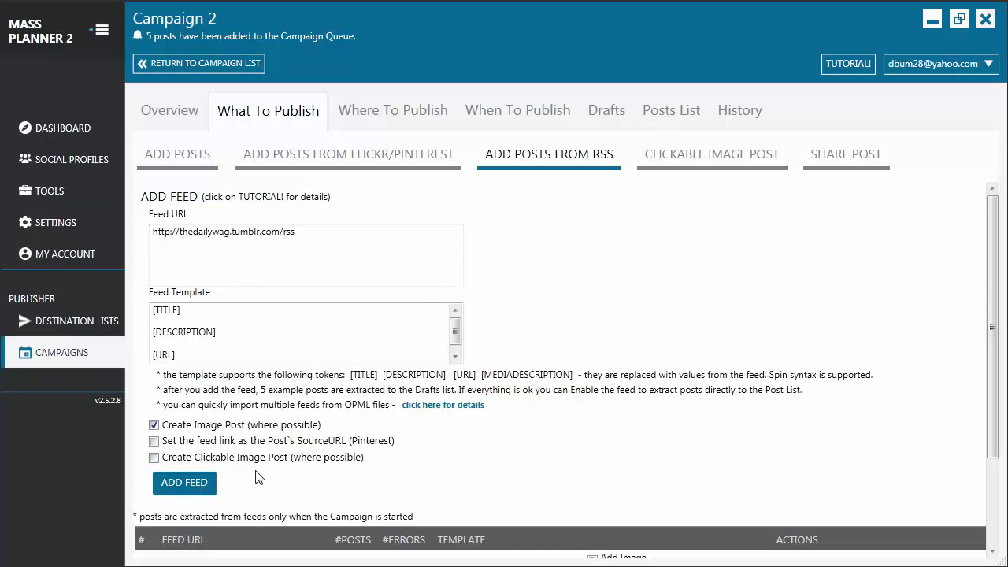
{"action": "scroll", "coordinate": [260, 477], "scroll_direction": "down", "scroll_amount": 3}
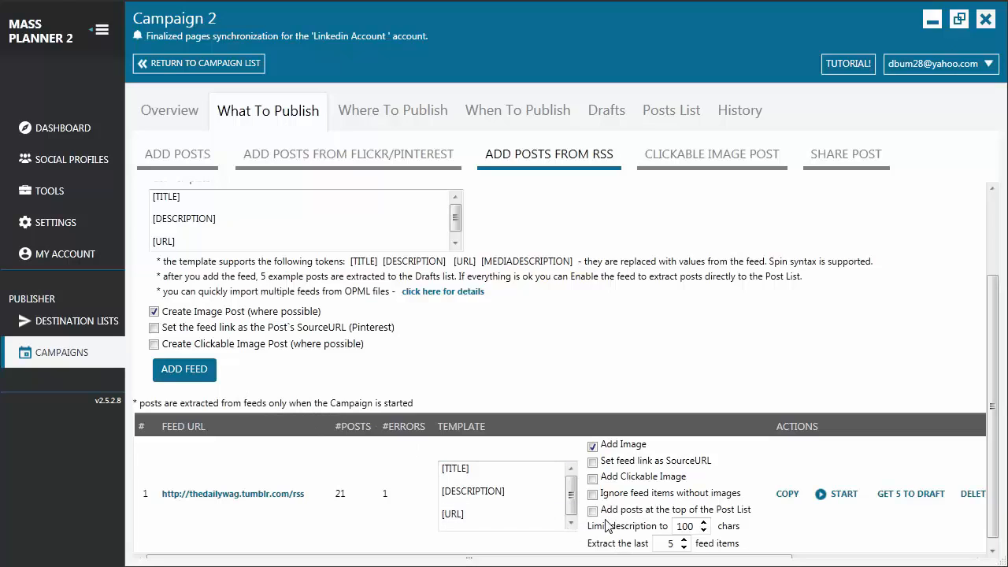
Edit the first draft post extracted from the RSS feed, inserting a blank line above its URL, and save it.
{"action": "left_click", "coordinate": [607, 117]}
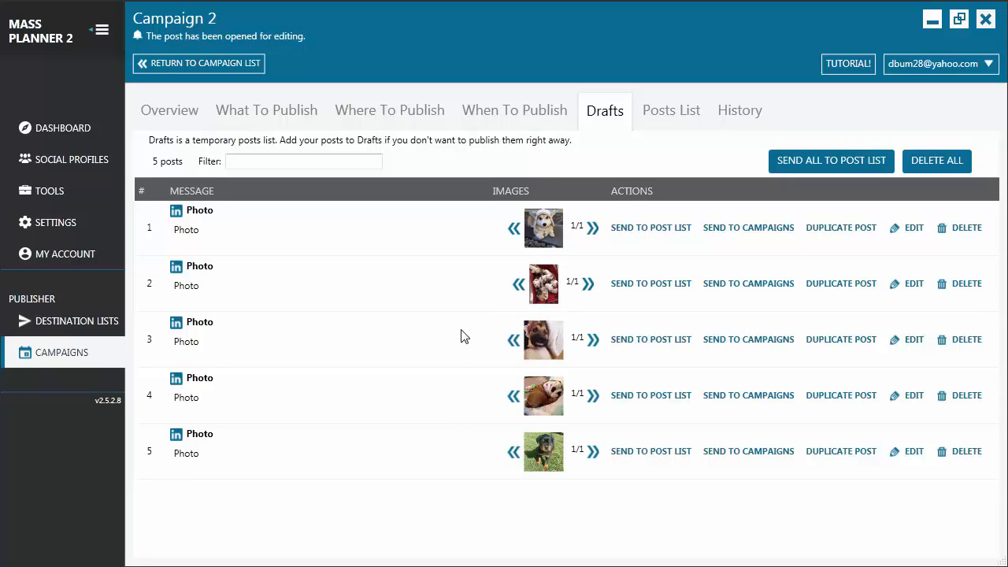
{"action": "left_click", "coordinate": [914, 230]}
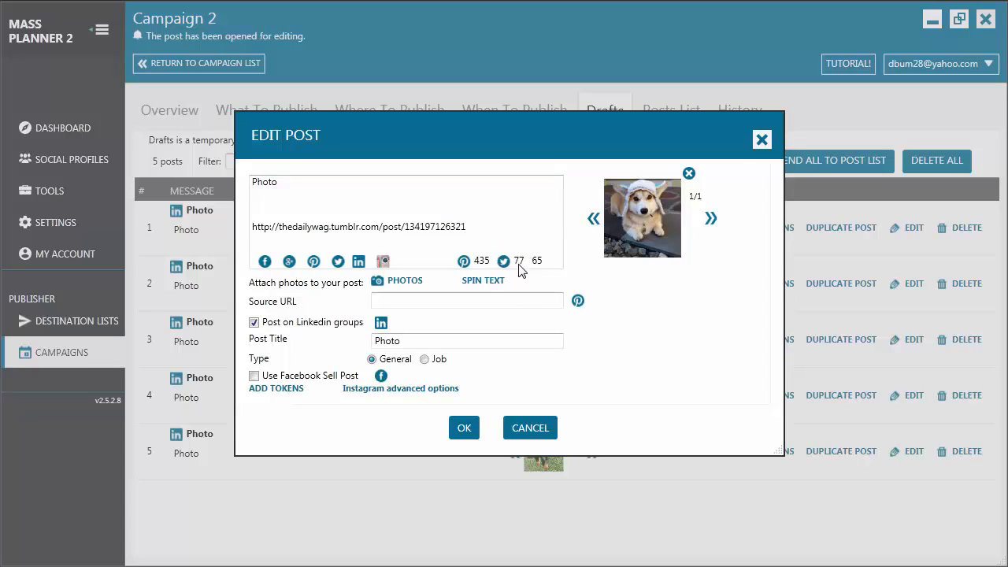
{"action": "key", "text": "Return"}
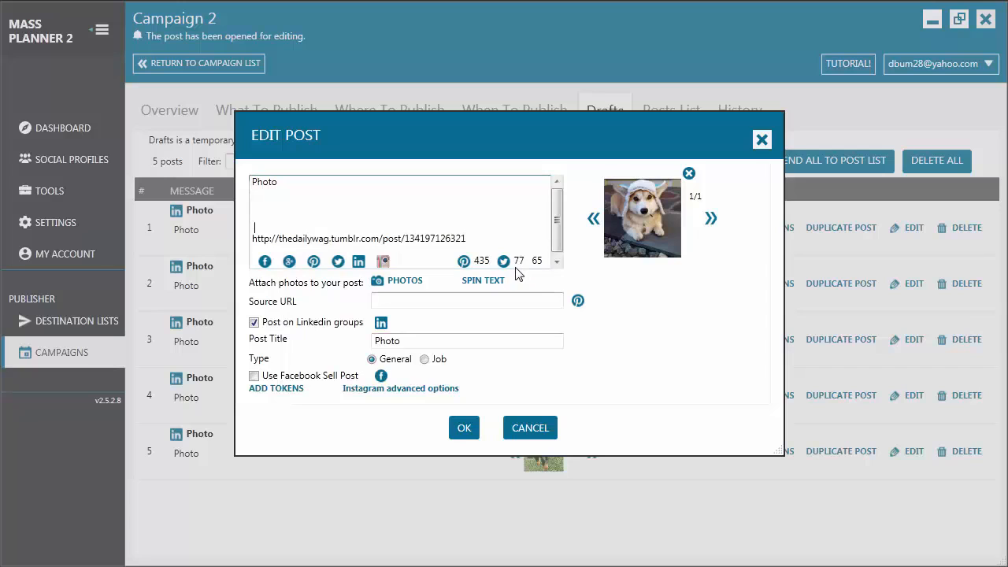
{"action": "left_click", "coordinate": [464, 428]}
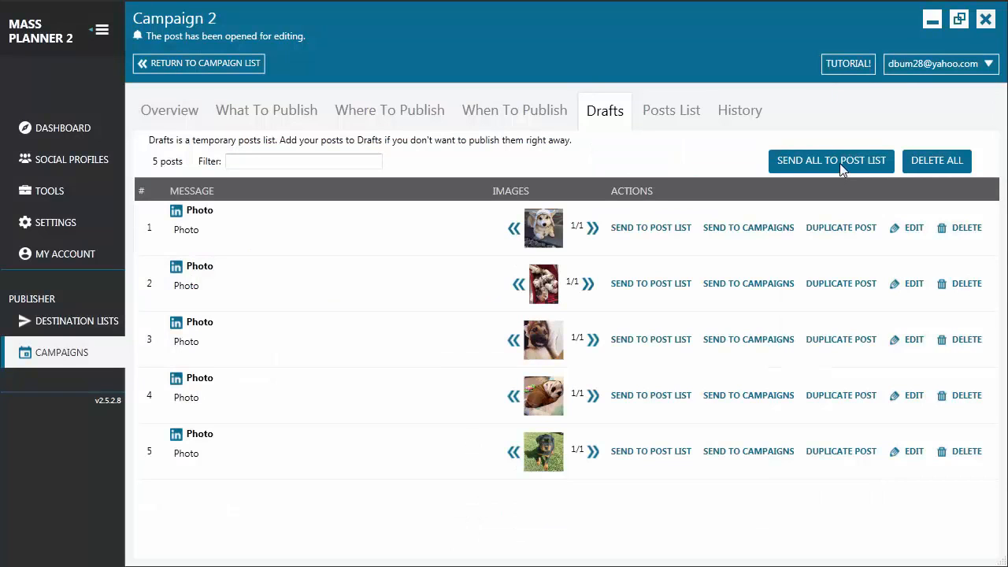
{"action": "left_click", "coordinate": [840, 163]}
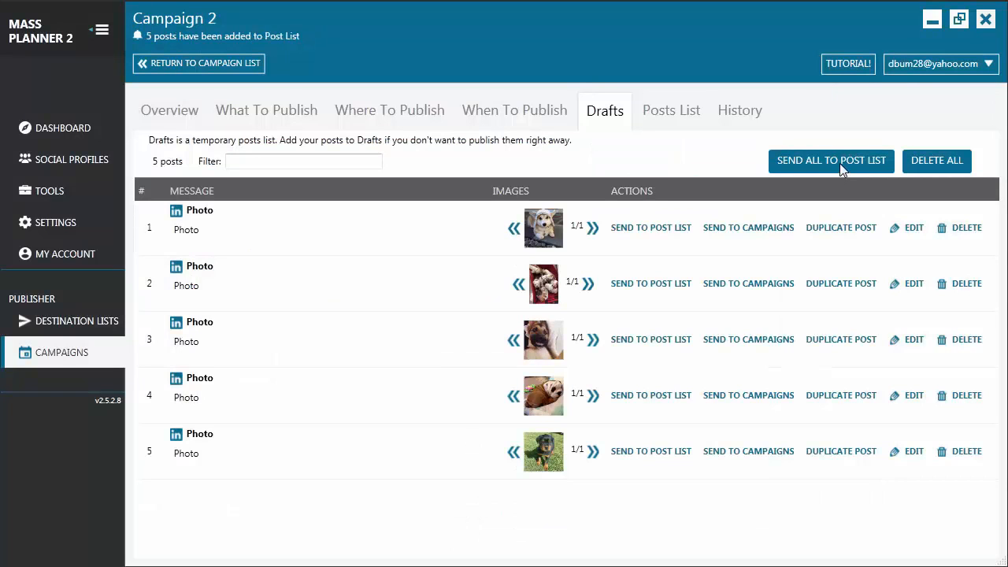
{"action": "left_click", "coordinate": [671, 115]}
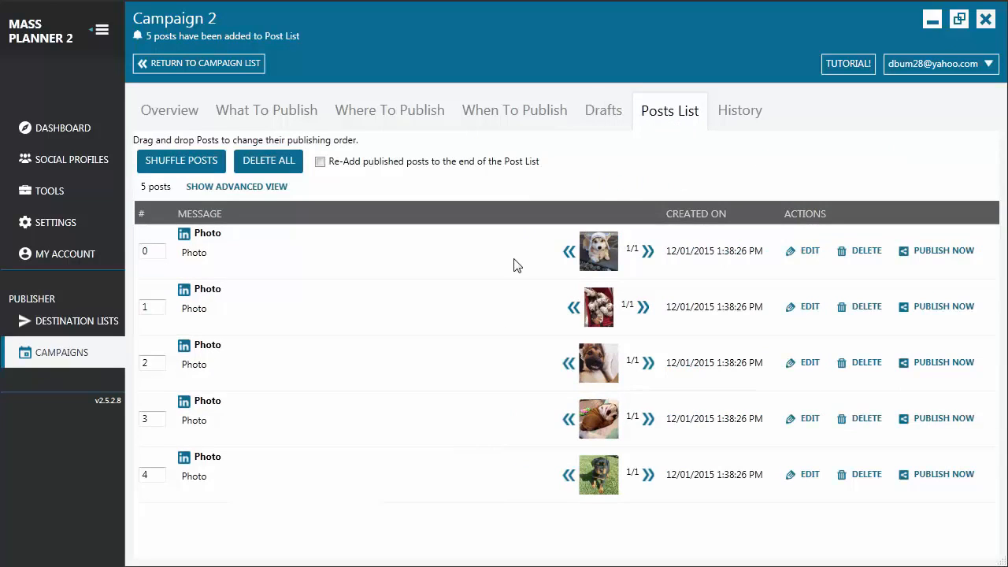
{"action": "left_click", "coordinate": [292, 117]}
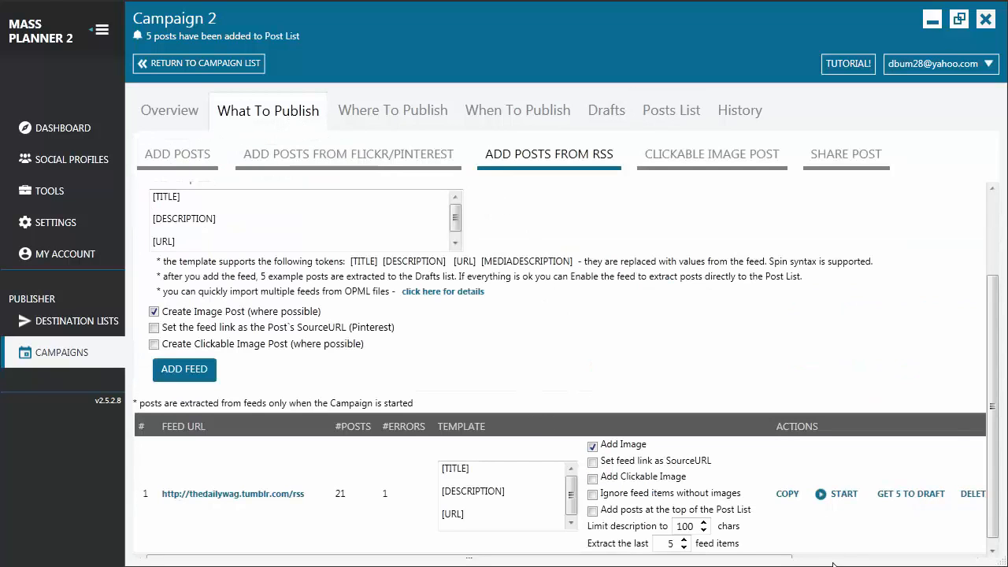
{"action": "left_click", "coordinate": [840, 494]}
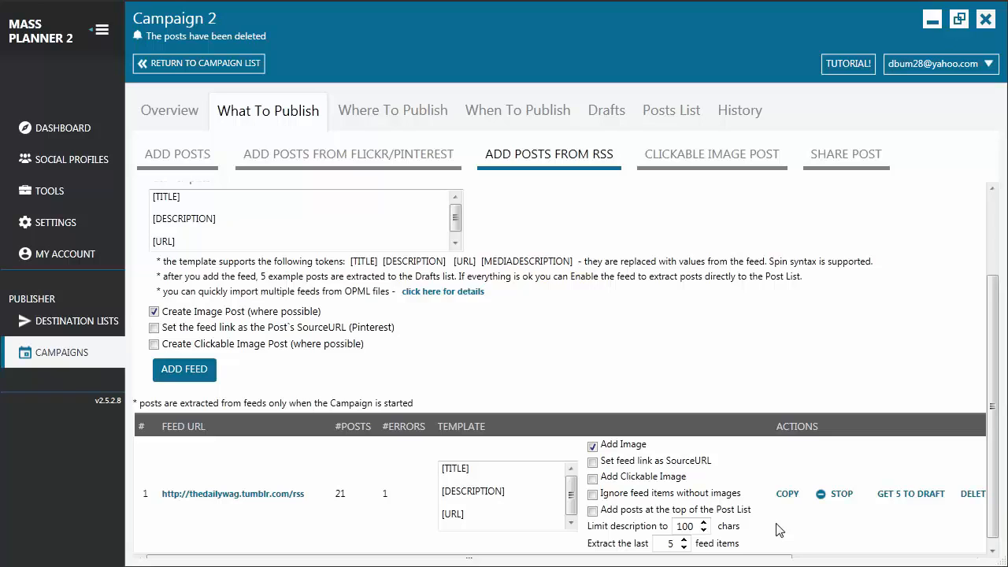
Show the clickable image post options and check the Global Clickable Image Post servers in the connectivity settings.
{"action": "left_click", "coordinate": [712, 157]}
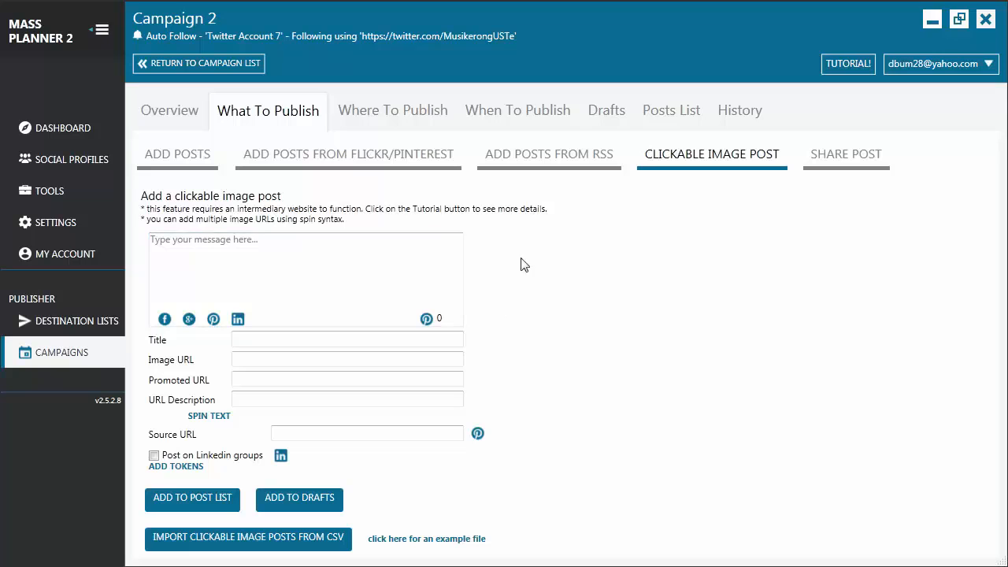
{"action": "left_click", "coordinate": [54, 224]}
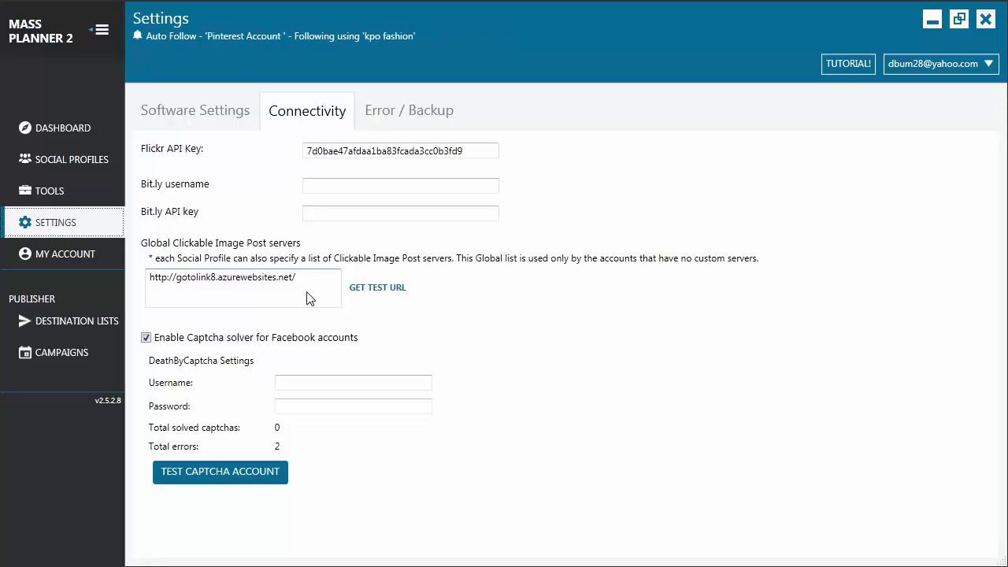
{"action": "left_click", "coordinate": [62, 354]}
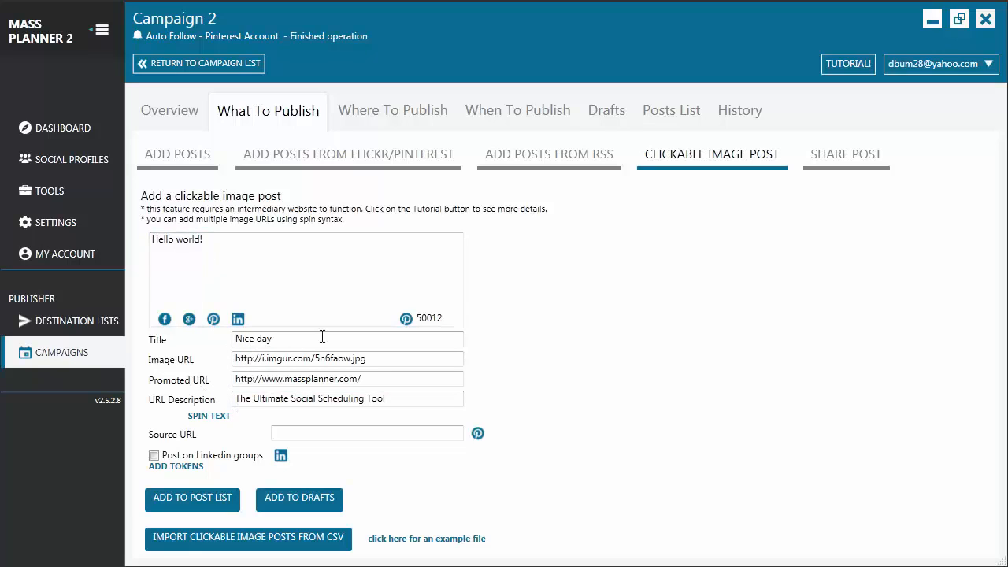
{"action": "left_click", "coordinate": [202, 507]}
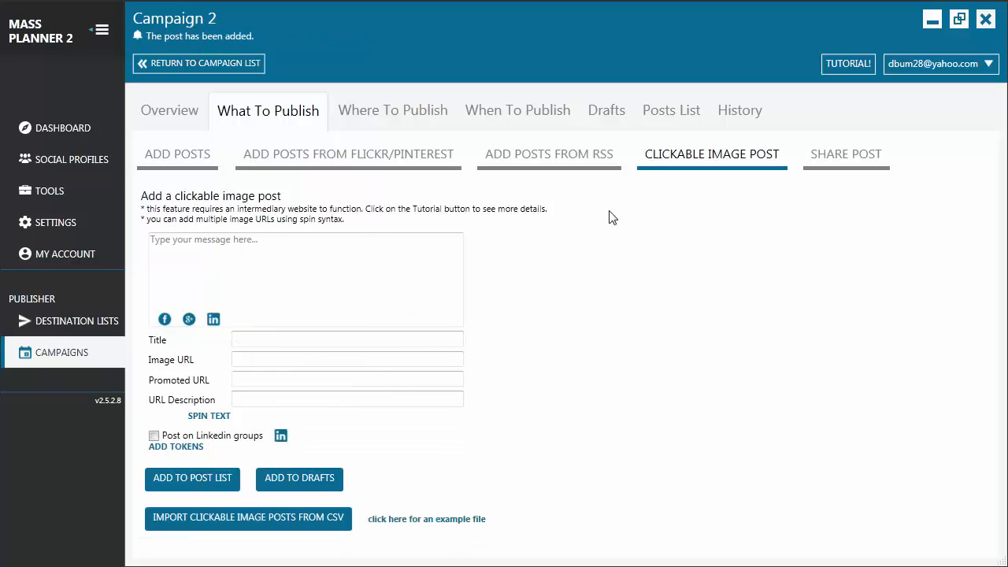
{"action": "left_click", "coordinate": [667, 118]}
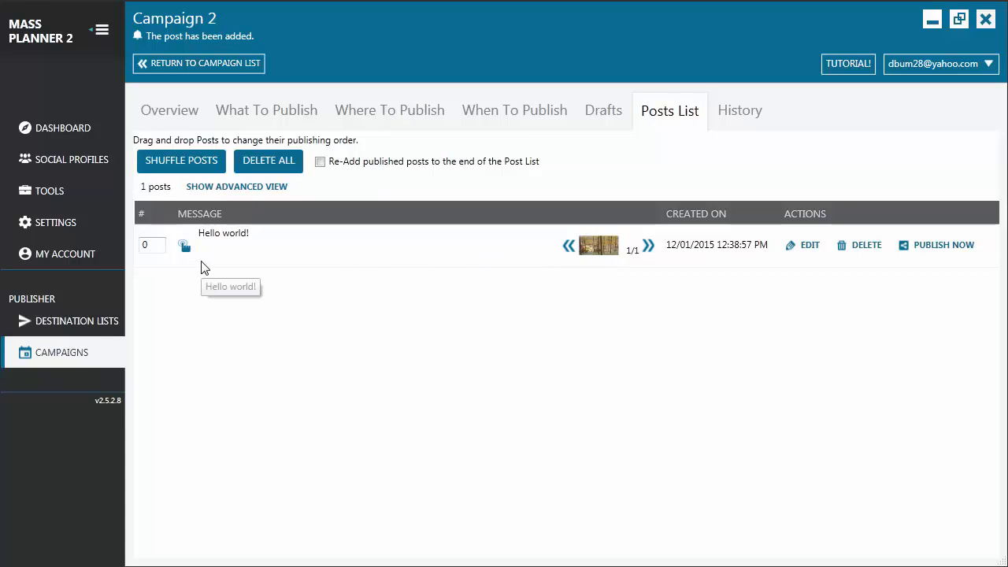
Open the example CSV file for clickable image posts, check its column format and close it.
{"action": "left_click", "coordinate": [293, 111]}
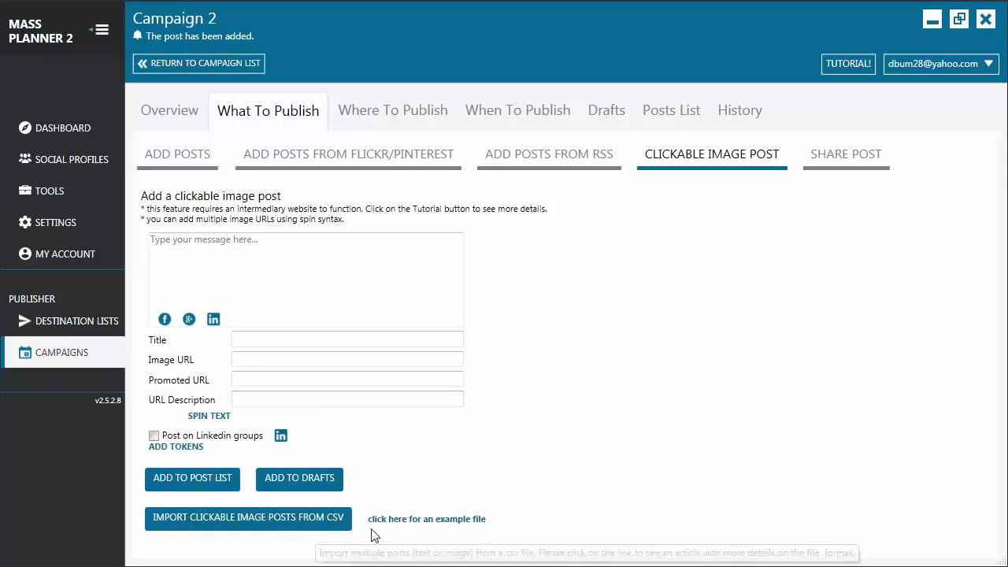
{"action": "left_click", "coordinate": [426, 522]}
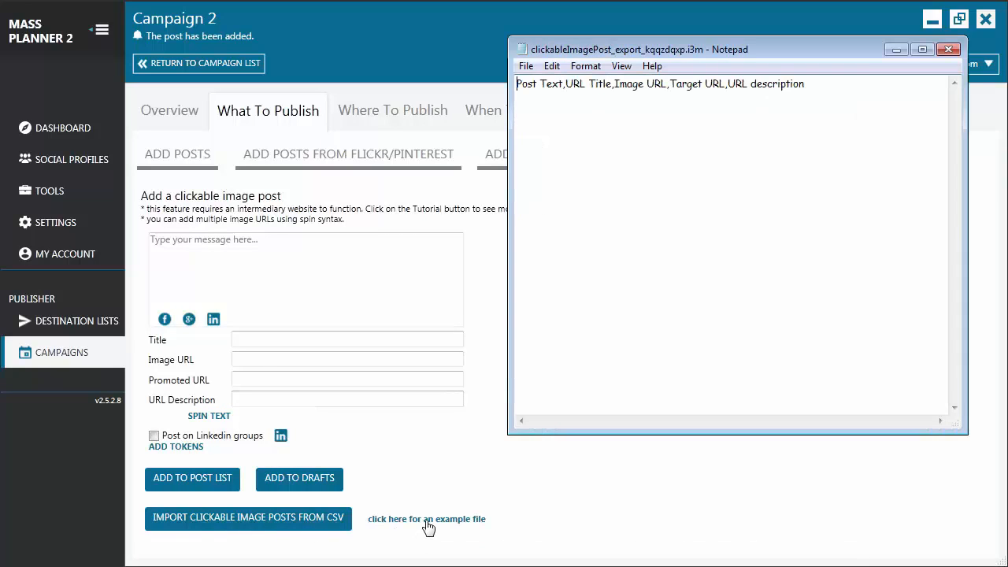
{"action": "left_click", "coordinate": [948, 49]}
Import clickable image posts from the clickable-post CSV file, add them to the campaign and check the post list.
{"action": "left_click", "coordinate": [258, 532]}
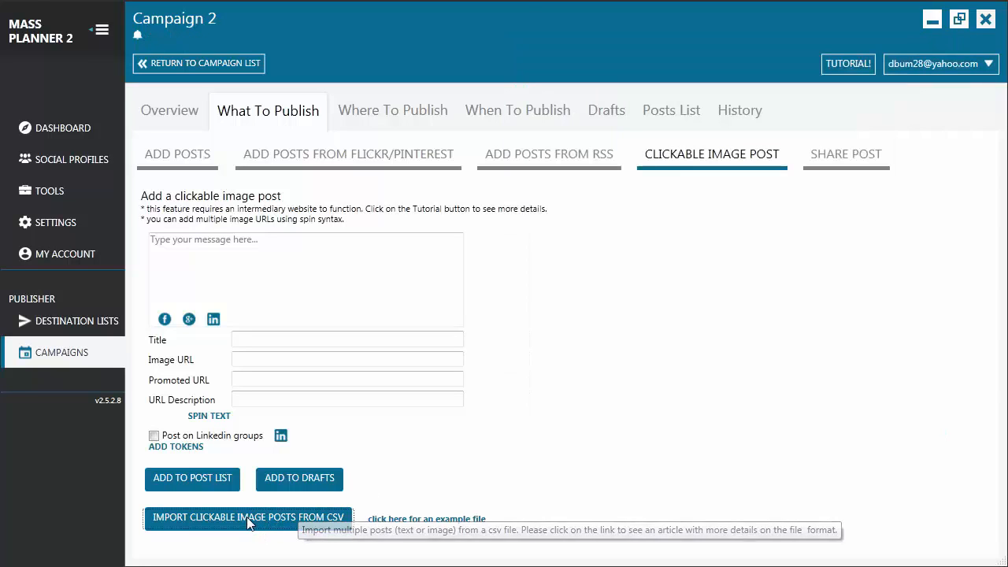
{"action": "left_click", "coordinate": [192, 128]}
{"action": "left_click", "coordinate": [371, 353]}
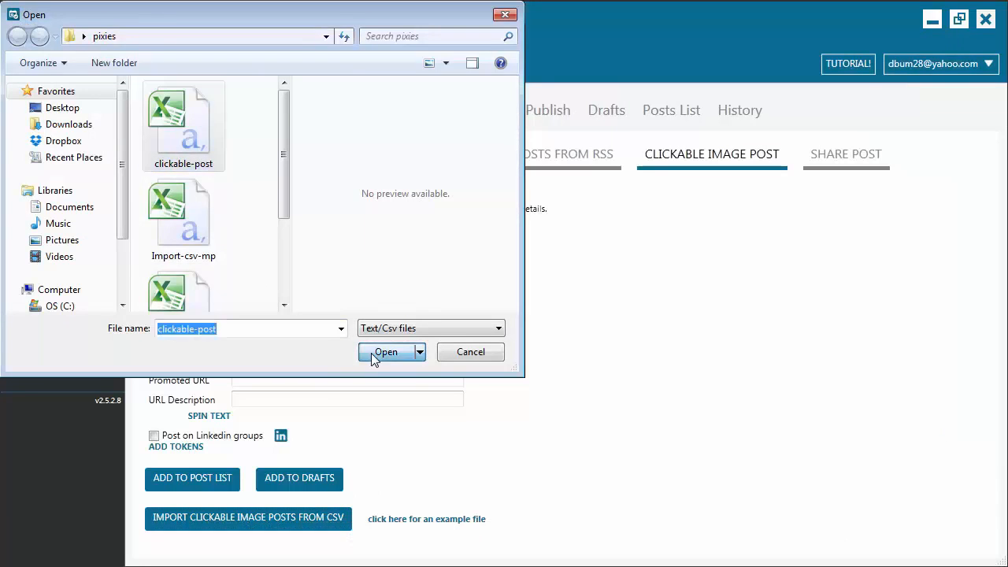
{"action": "left_click", "coordinate": [608, 340]}
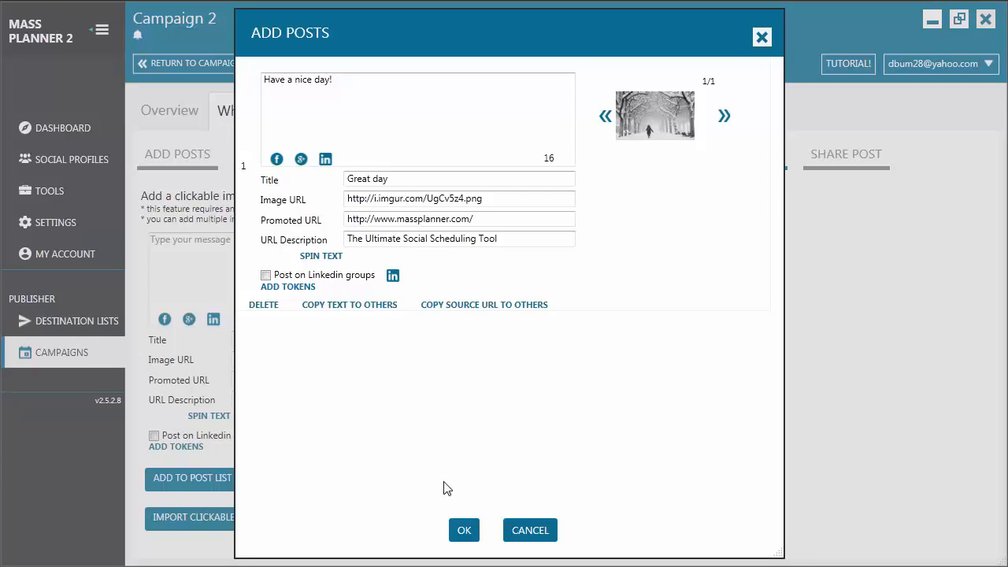
{"action": "left_click", "coordinate": [465, 531]}
{"action": "left_click", "coordinate": [669, 110]}
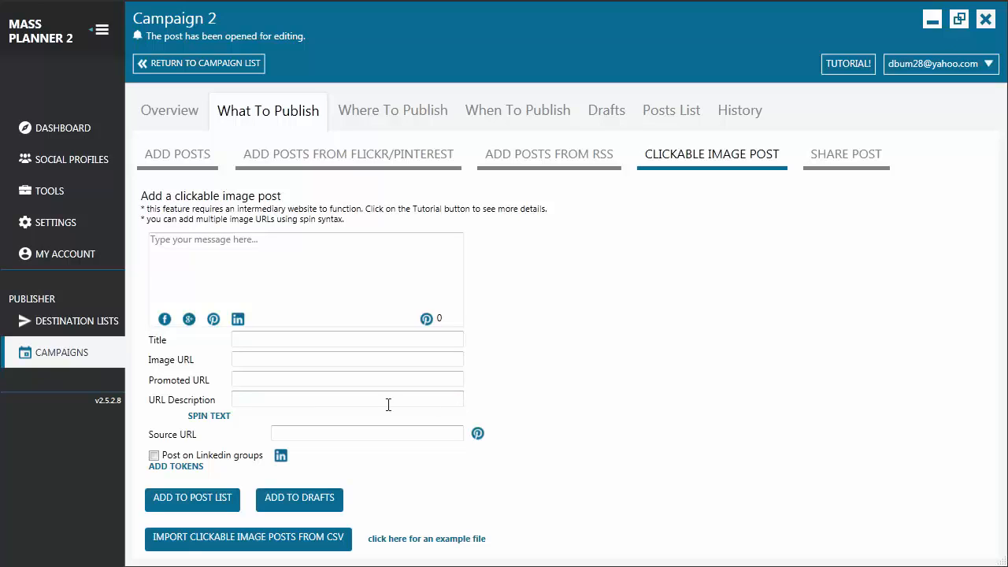
Enable posting to LinkedIn groups for the new clickable image post.
{"action": "left_click", "coordinate": [280, 432]}
{"action": "left_click", "coordinate": [168, 457]}
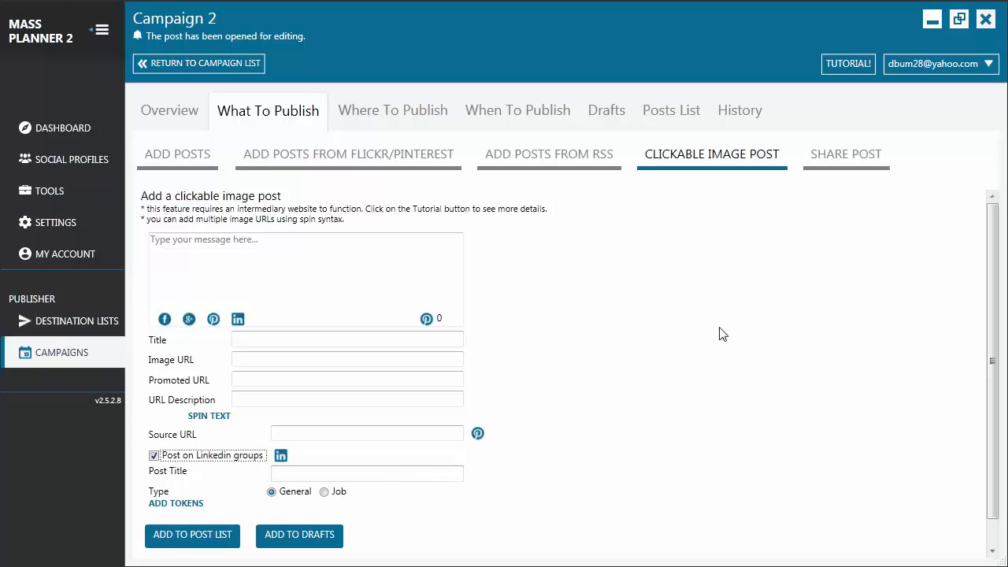
{"action": "left_click", "coordinate": [843, 161]}
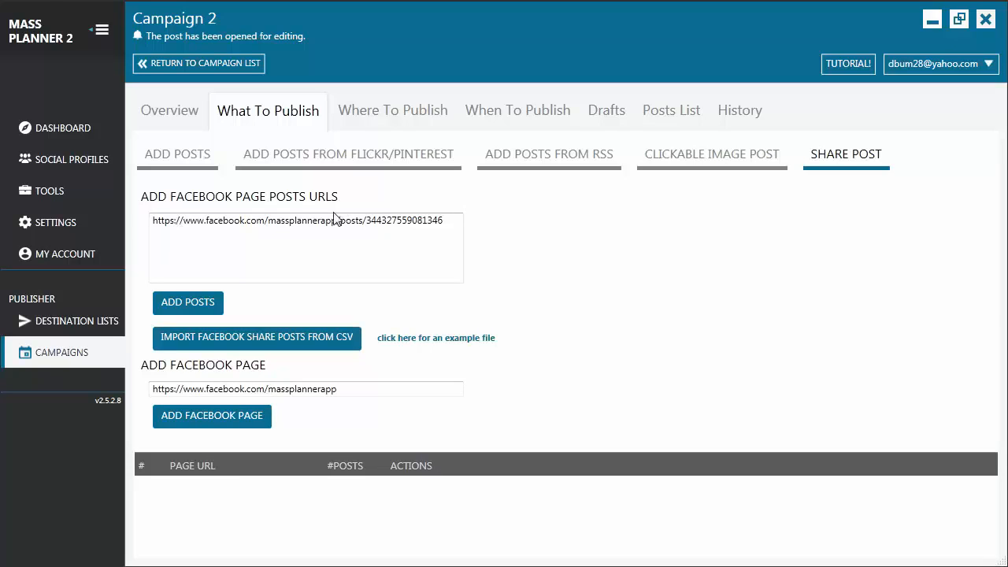
{"action": "left_click", "coordinate": [202, 303]}
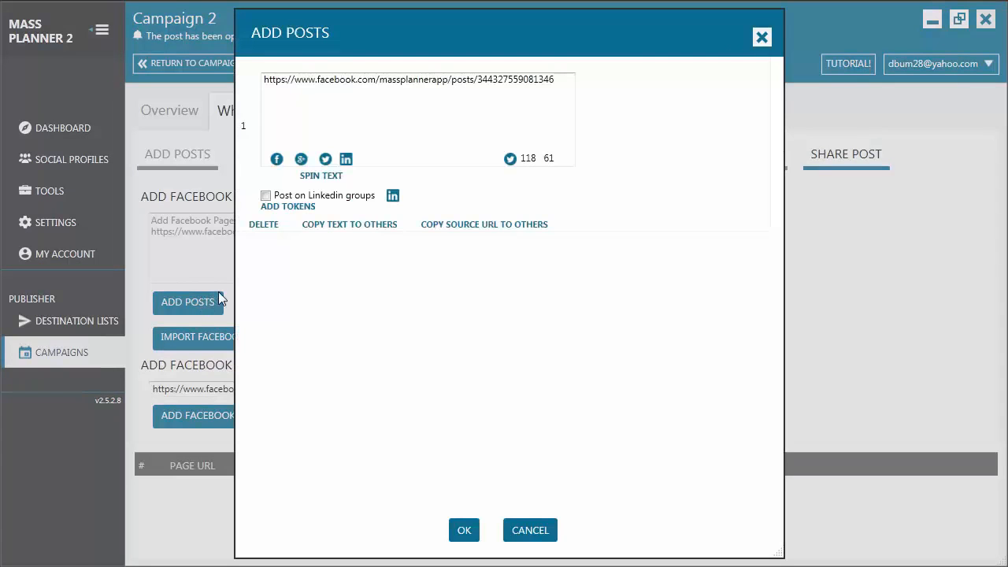
{"action": "left_click", "coordinate": [266, 197]}
{"action": "left_click", "coordinate": [266, 196]}
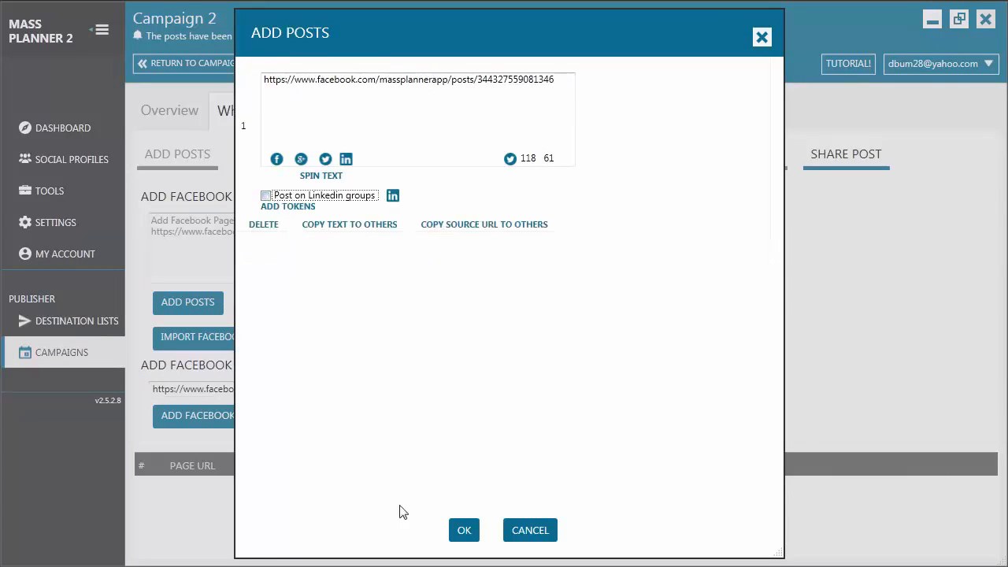
{"action": "left_click", "coordinate": [464, 530]}
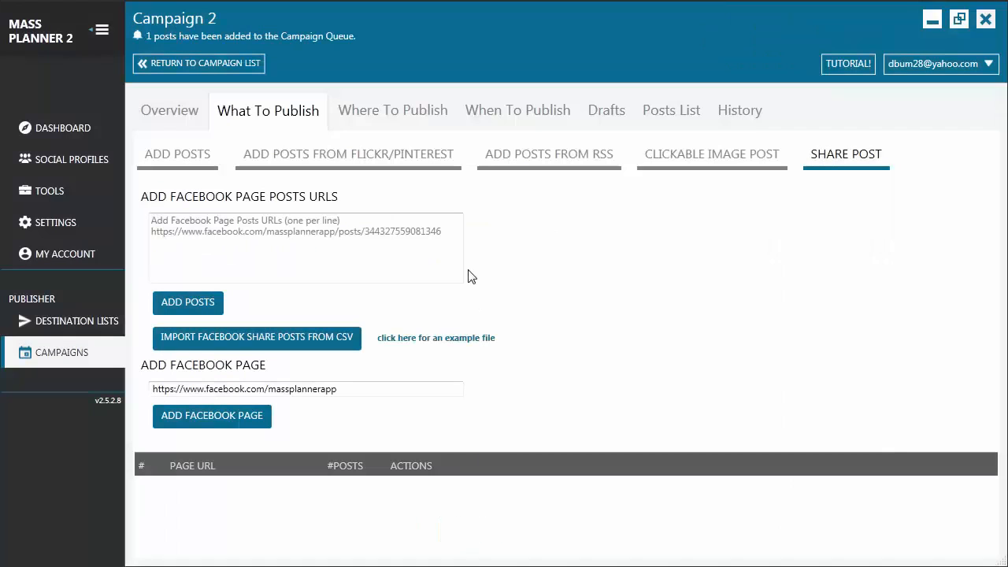
{"action": "left_click", "coordinate": [669, 125]}
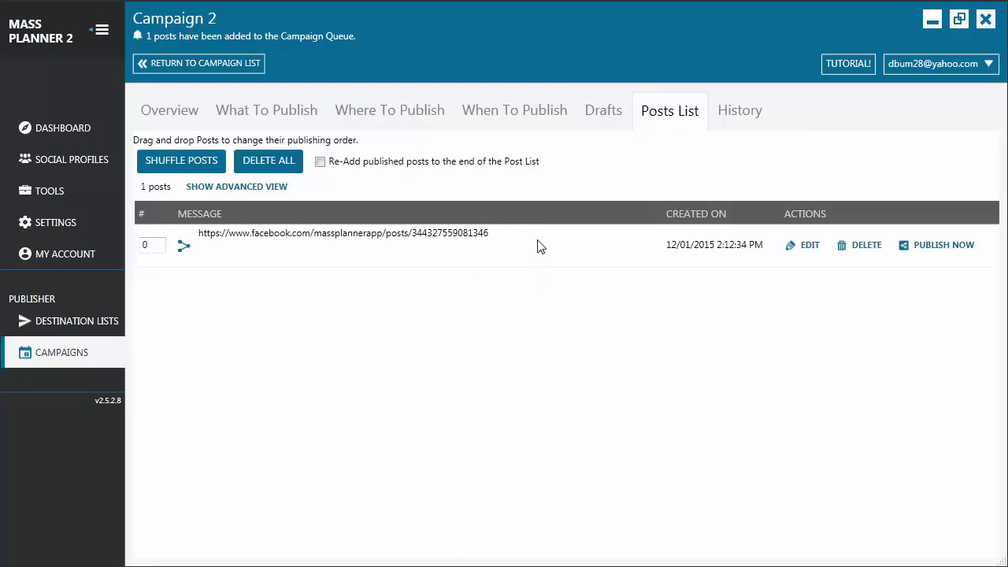
{"action": "left_click", "coordinate": [287, 112]}
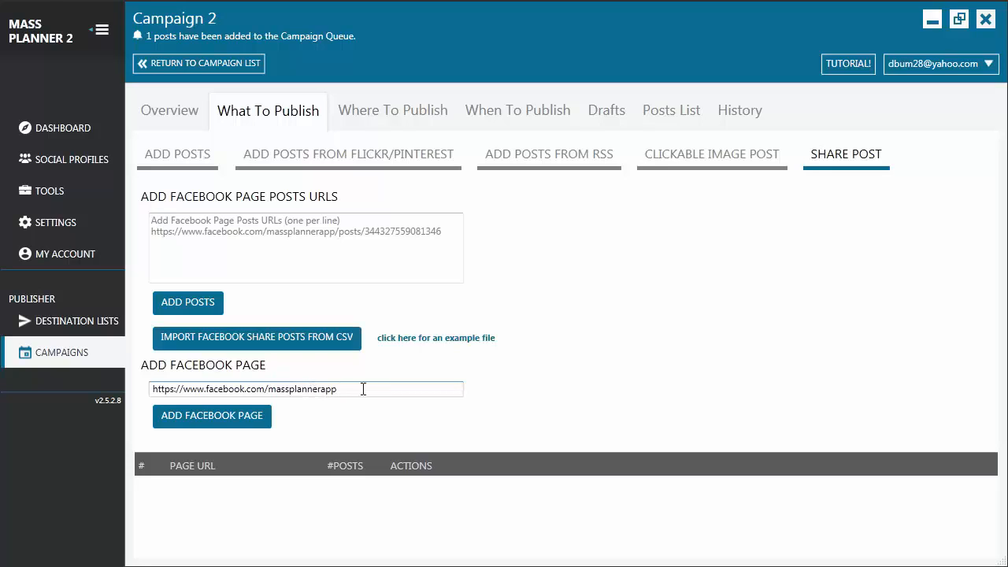
{"action": "left_click", "coordinate": [257, 418]}
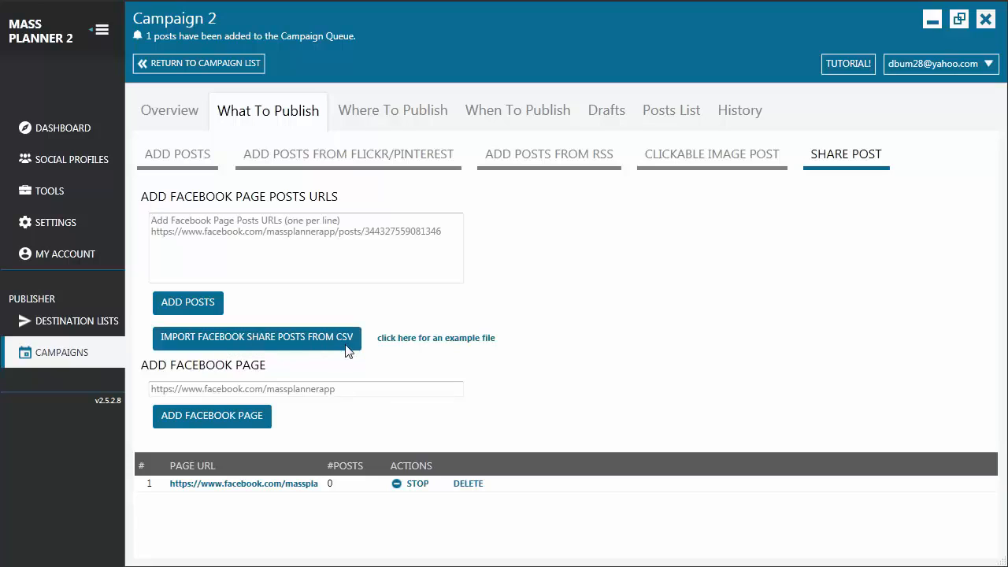
{"action": "left_click", "coordinate": [417, 339]}
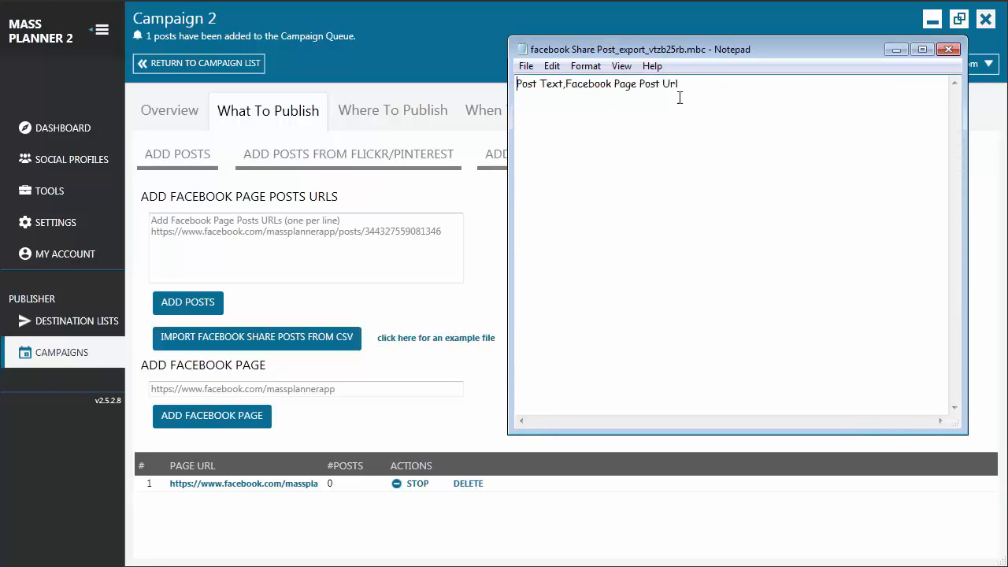
{"action": "key", "text": "alt+F4"}
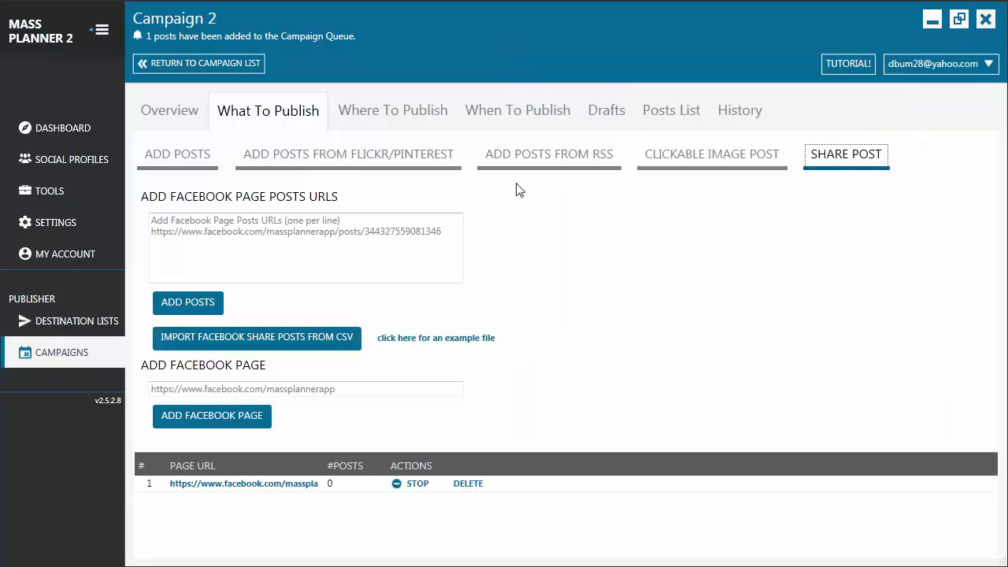
Review the campaign's options for adding posts: regular, Flickr/Pinterest, RSS, clickable image and share posts.
{"action": "left_click", "coordinate": [189, 163]}
{"action": "left_click", "coordinate": [319, 163]}
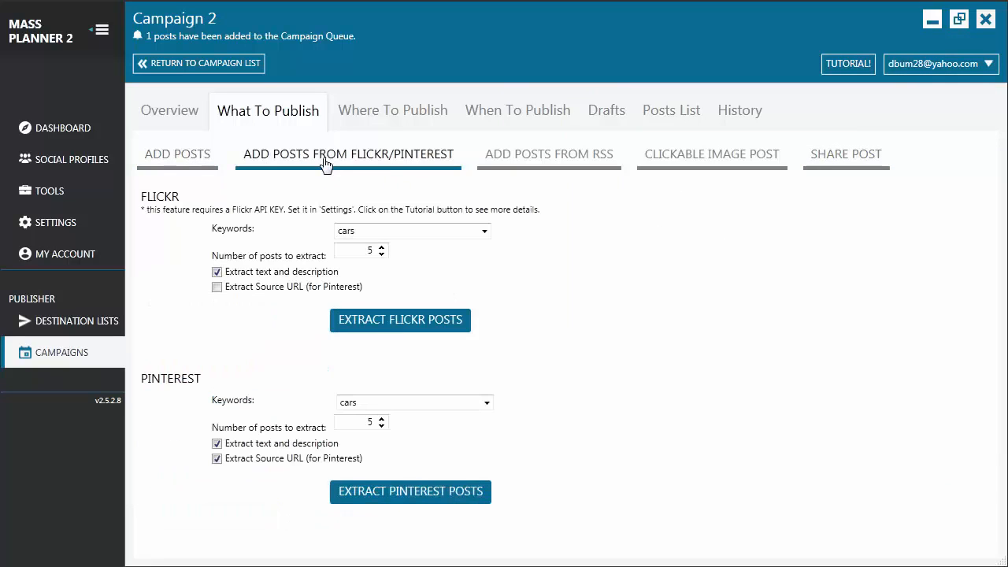
{"action": "left_click", "coordinate": [544, 165]}
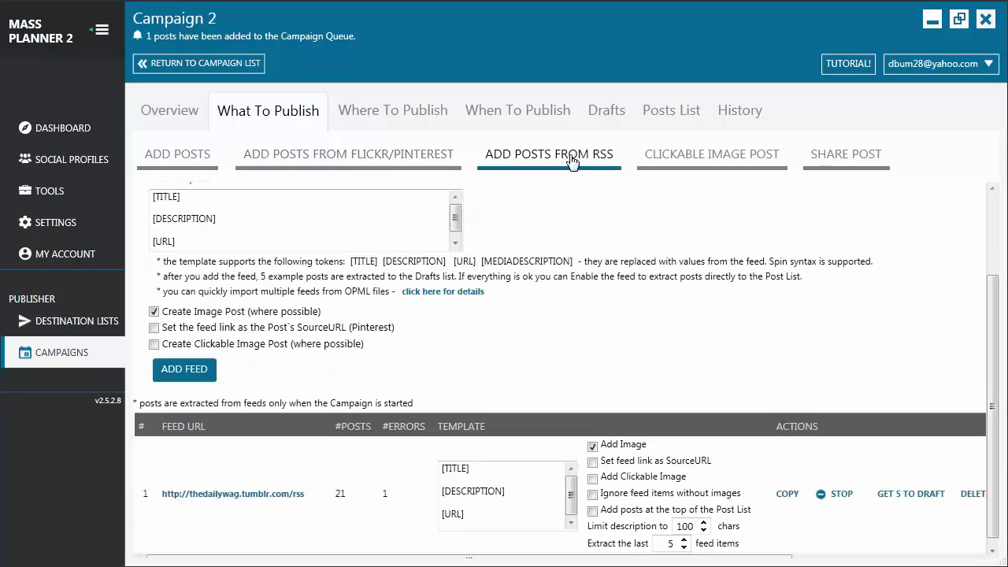
{"action": "left_click", "coordinate": [725, 163]}
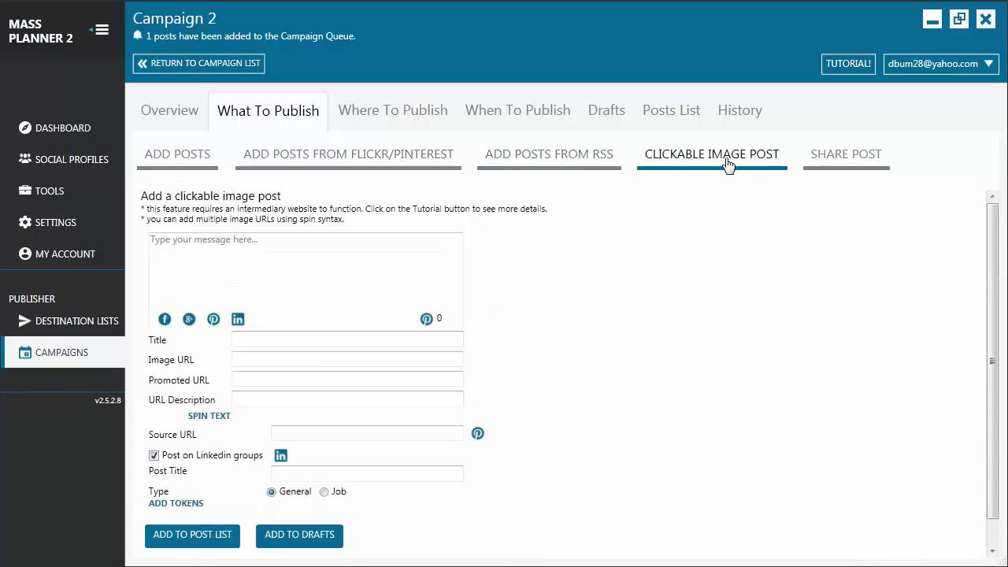
{"action": "left_click", "coordinate": [873, 164]}
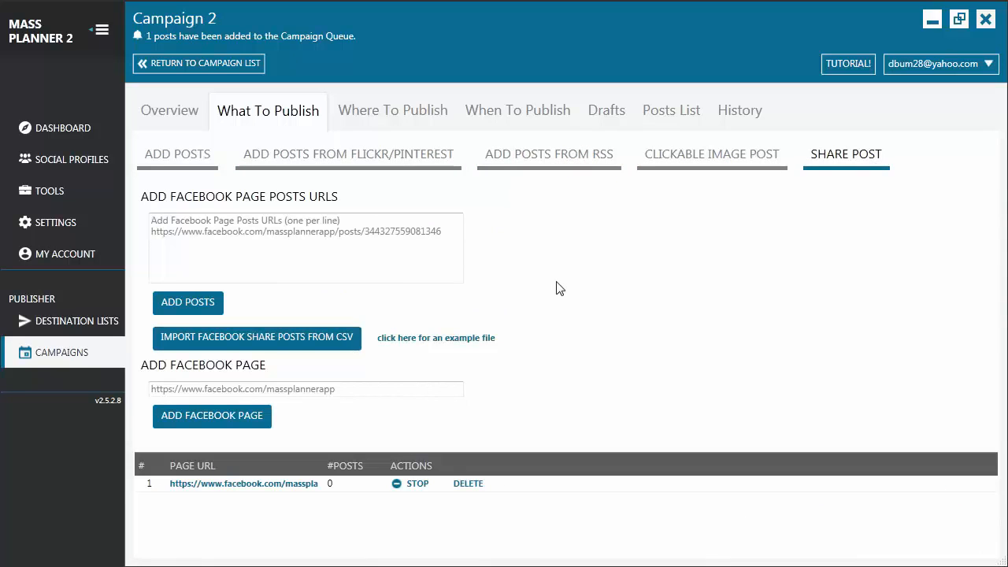